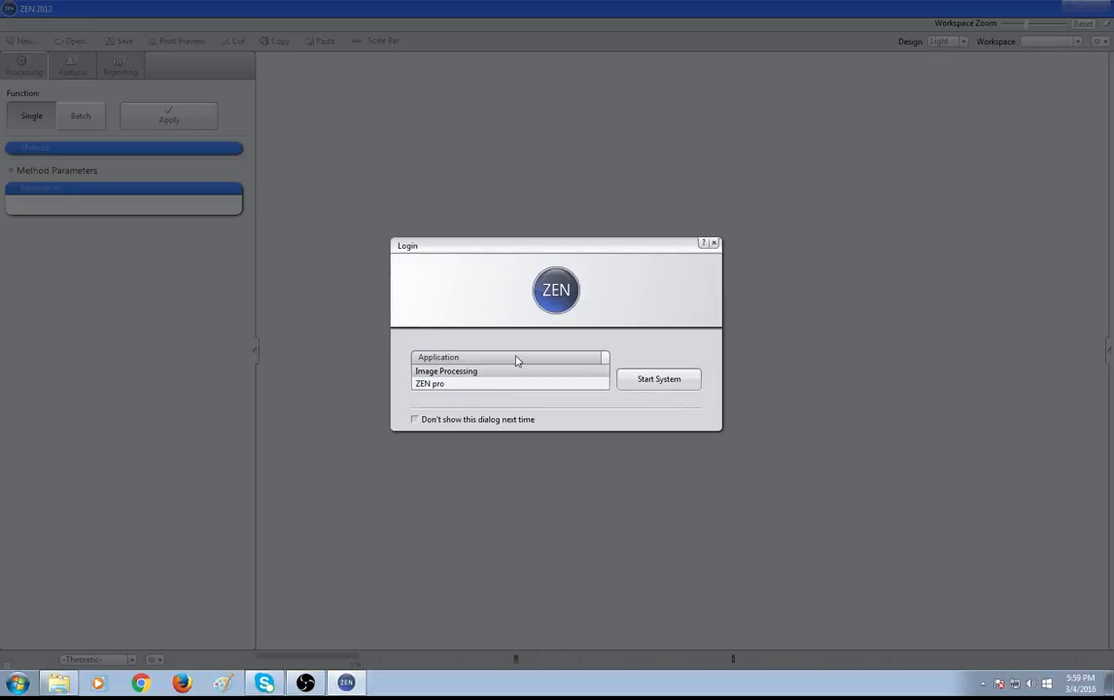
# Start ZEN pro from the login dialog and open the file Median1.czi
pyautogui.click(506, 383)
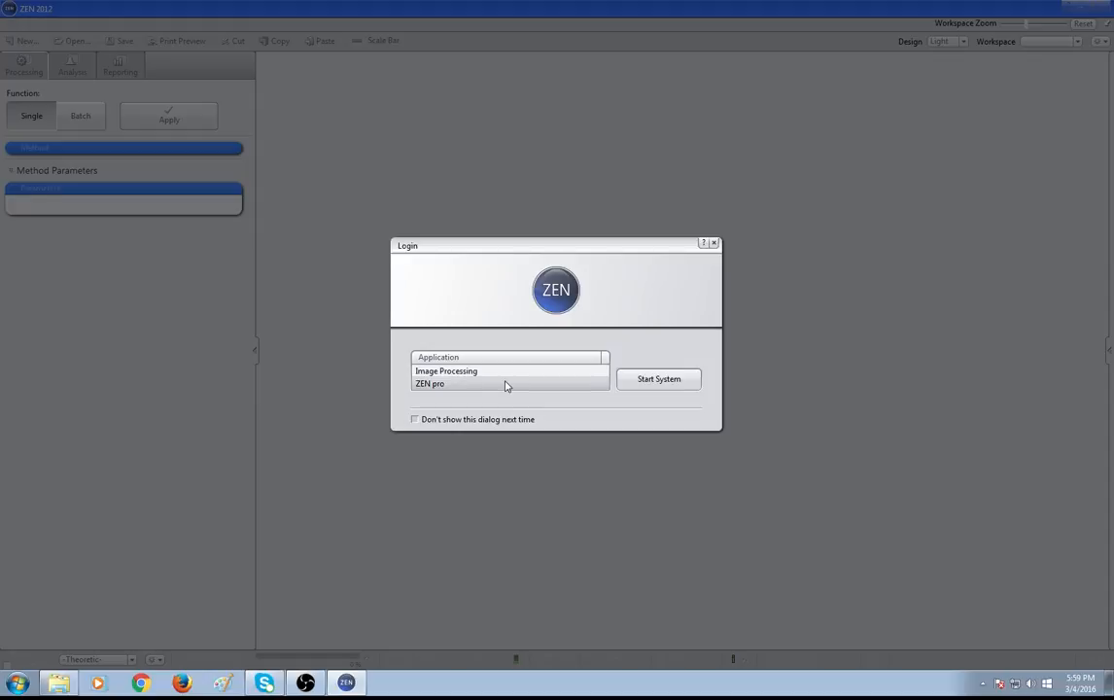
pyautogui.click(670, 376)
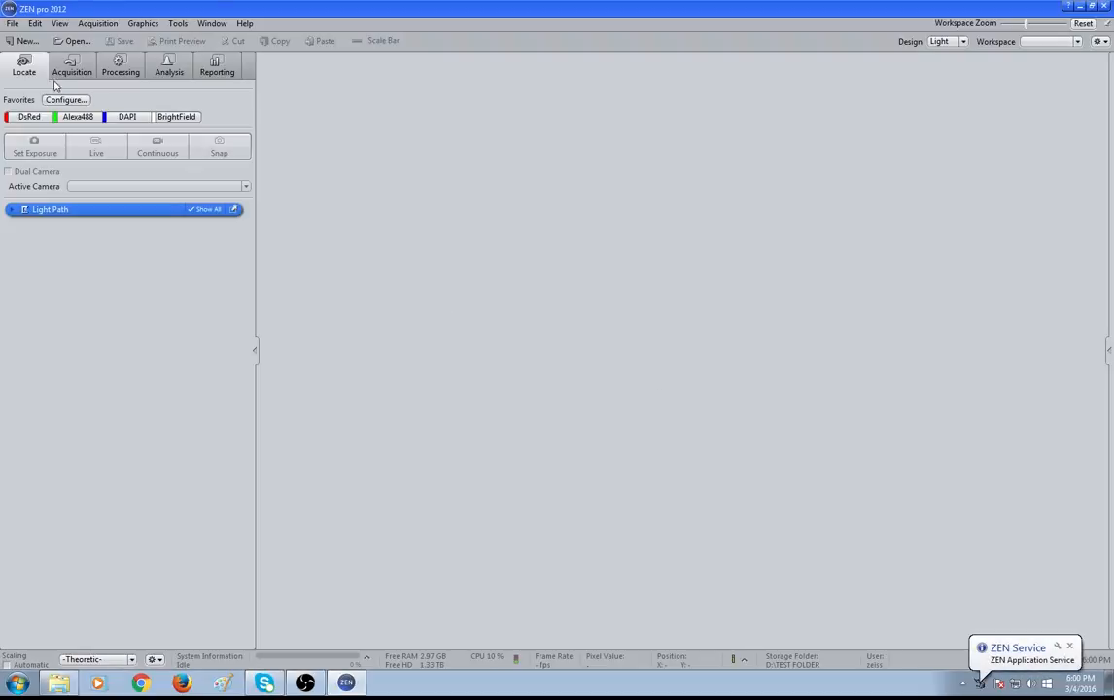
pyautogui.click(62, 41)
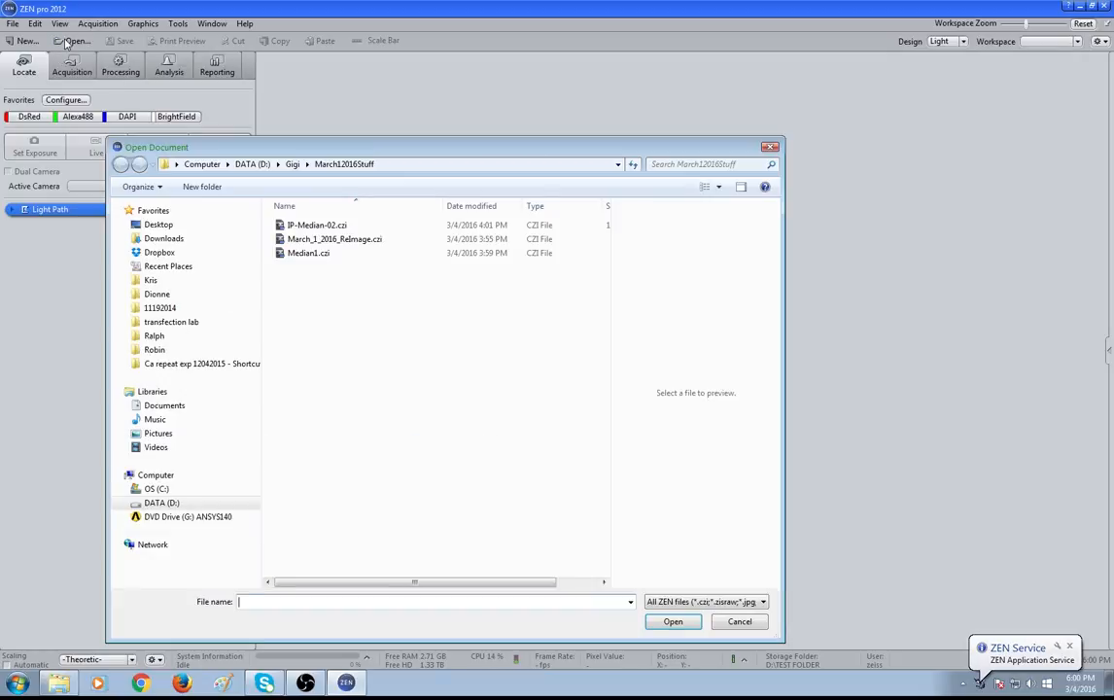
pyautogui.click(325, 255)
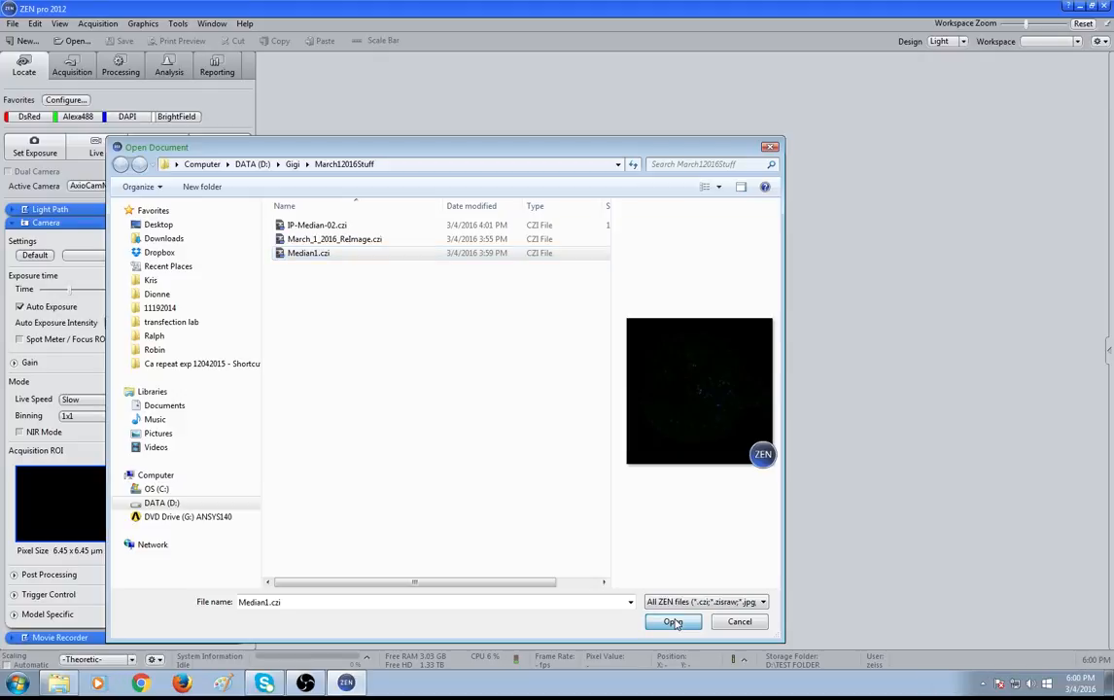
pyautogui.click(672, 621)
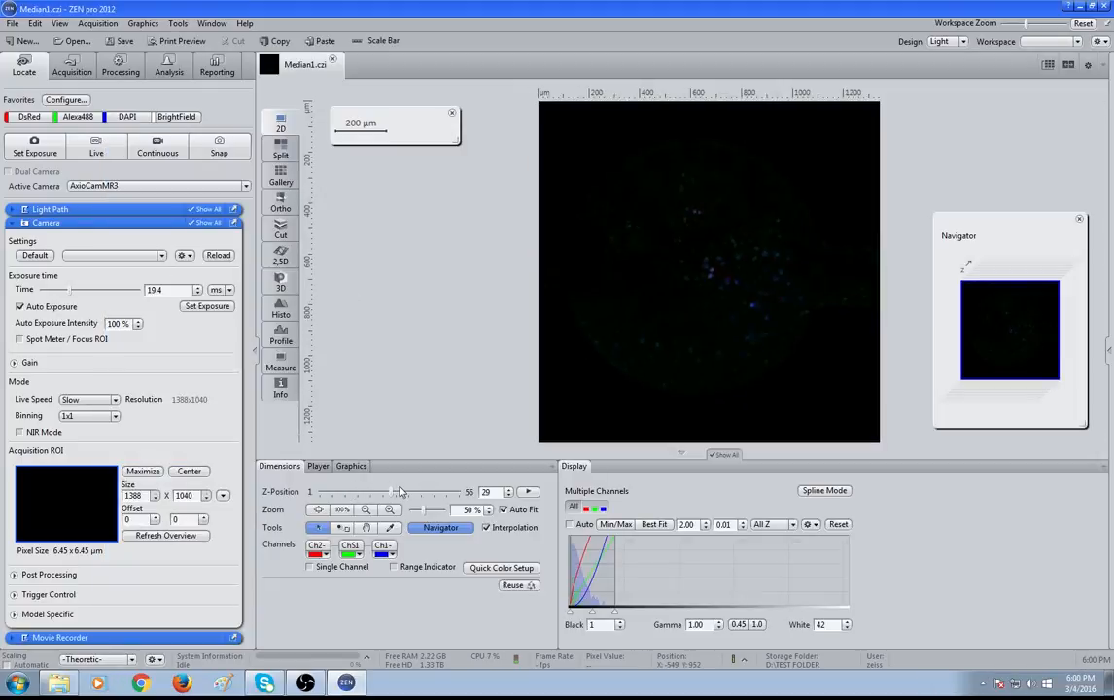
# Render the stack in 3D view from Z-position 1, hiding the bounding box and axis scales
pyautogui.moveTo(398, 491); pyautogui.dragTo(320, 494)
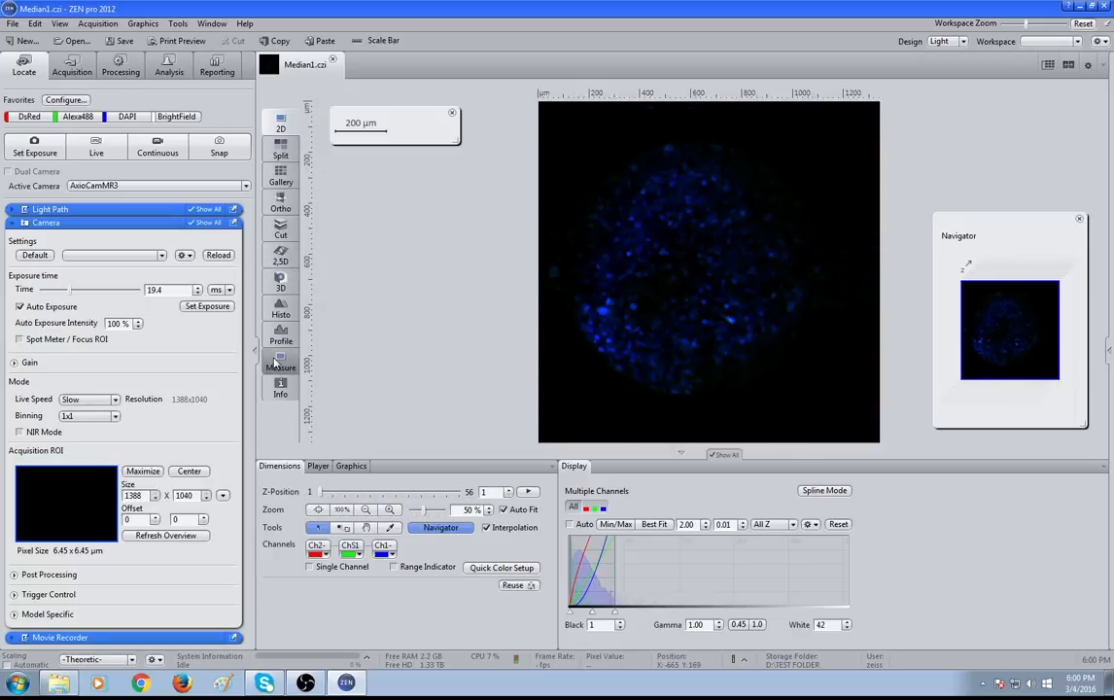
pyautogui.click(280, 281)
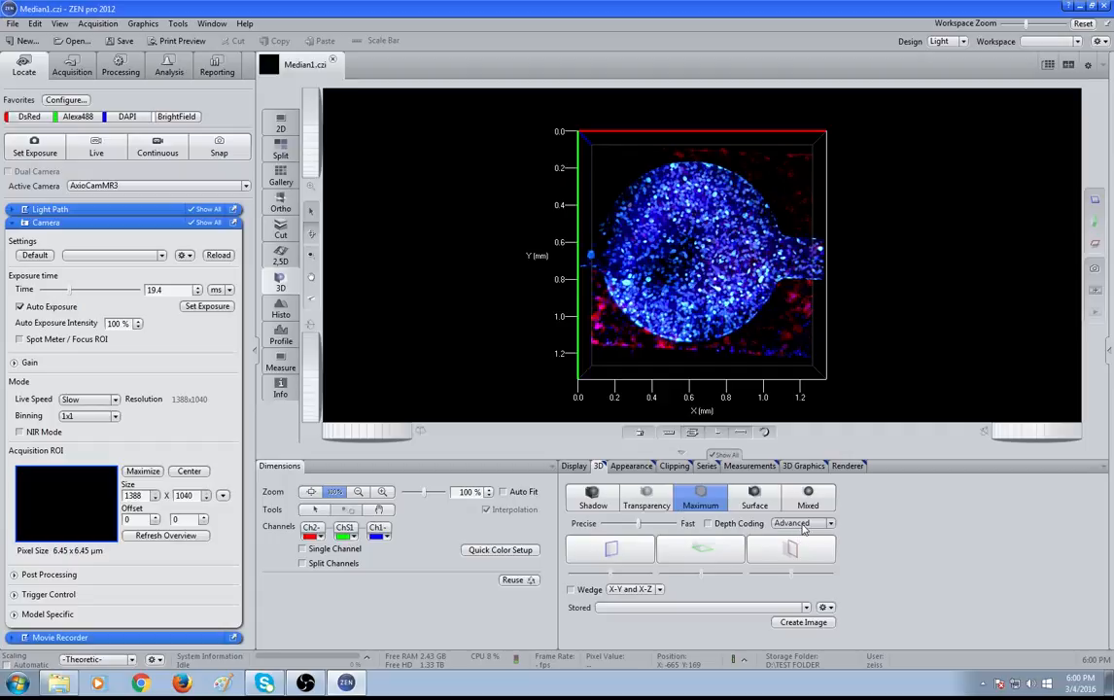
pyautogui.click(692, 433)
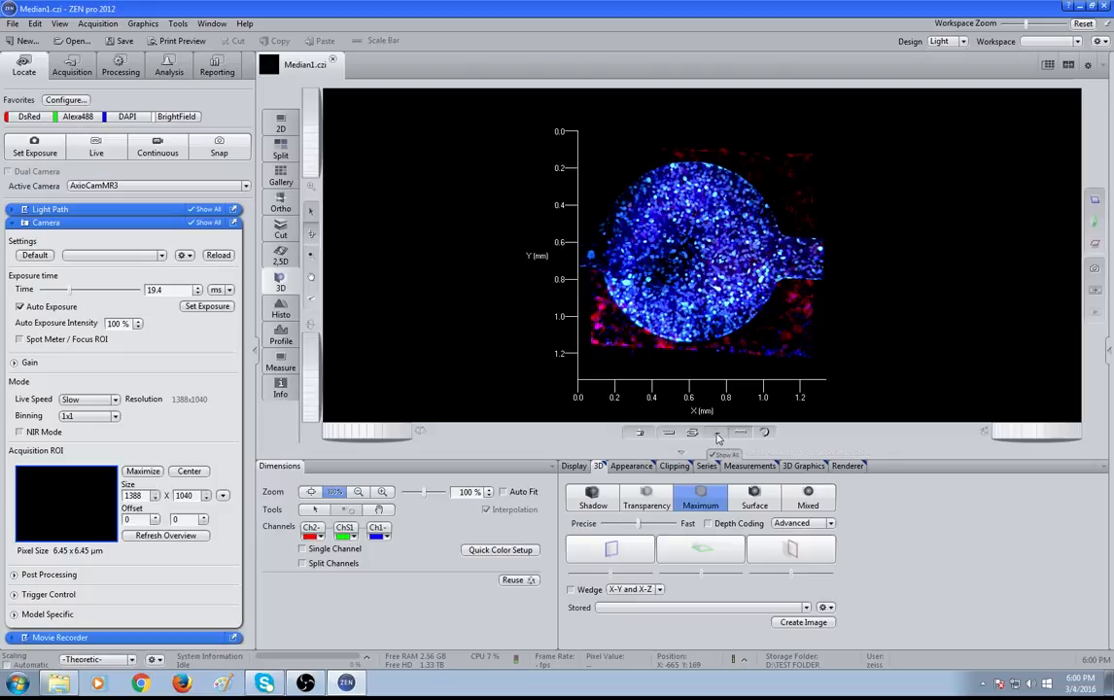
pyautogui.click(718, 434)
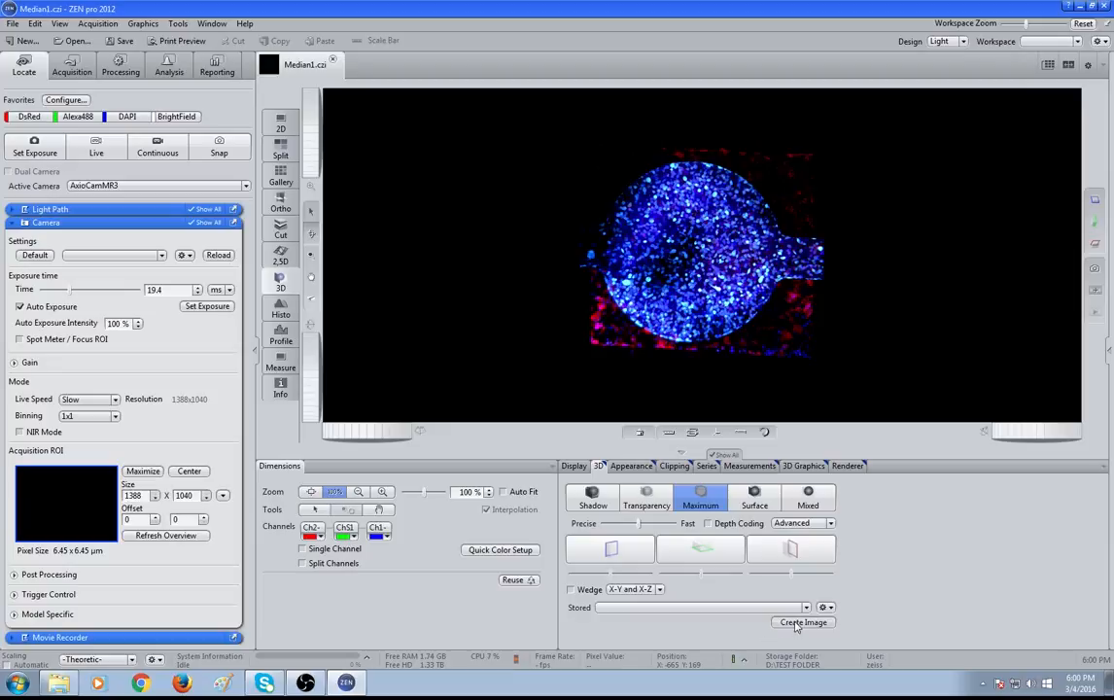
# Create a snapshot image of the current 3D rendering
pyautogui.click(802, 622)
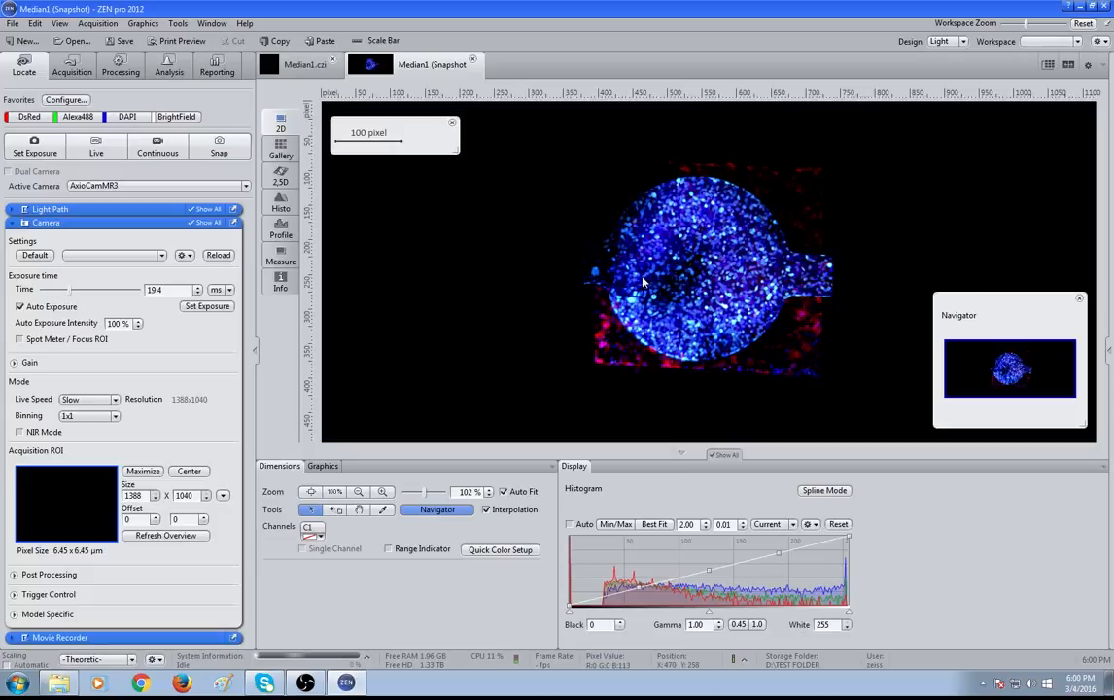
pyautogui.scroll(5, 587, 248)
pyautogui.scroll(-4, 656, 283)
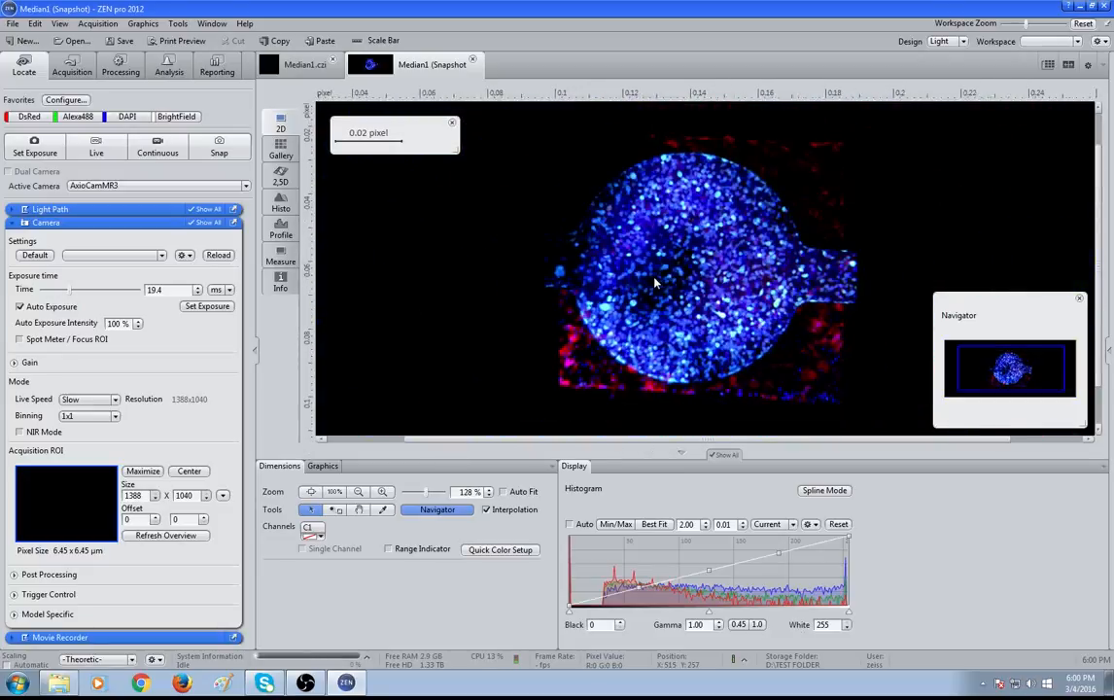
pyautogui.scroll(-1, 657, 318)
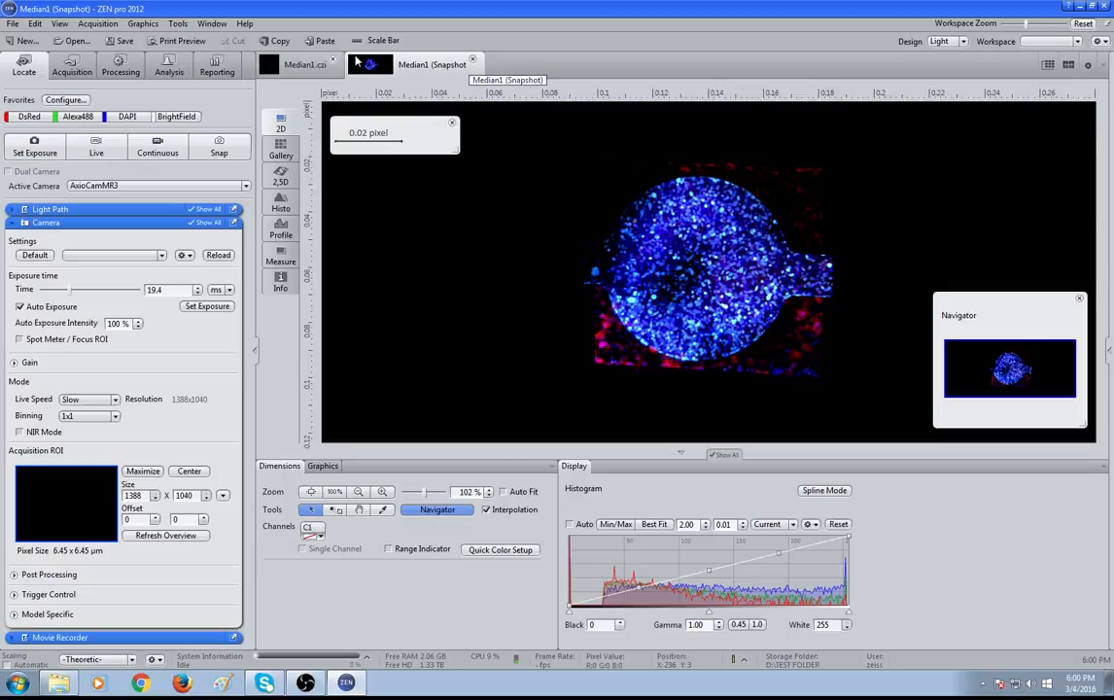
# Return to Median1.czi in 2D view and set the Z-position to 13
pyautogui.click(282, 64)
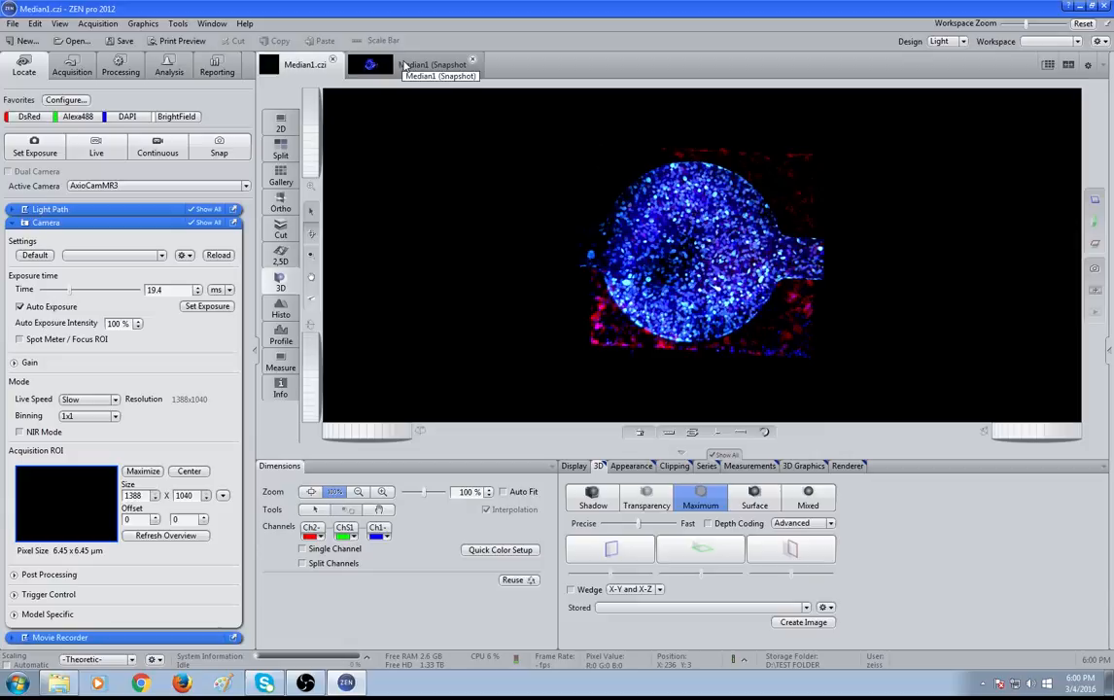
pyautogui.click(575, 468)
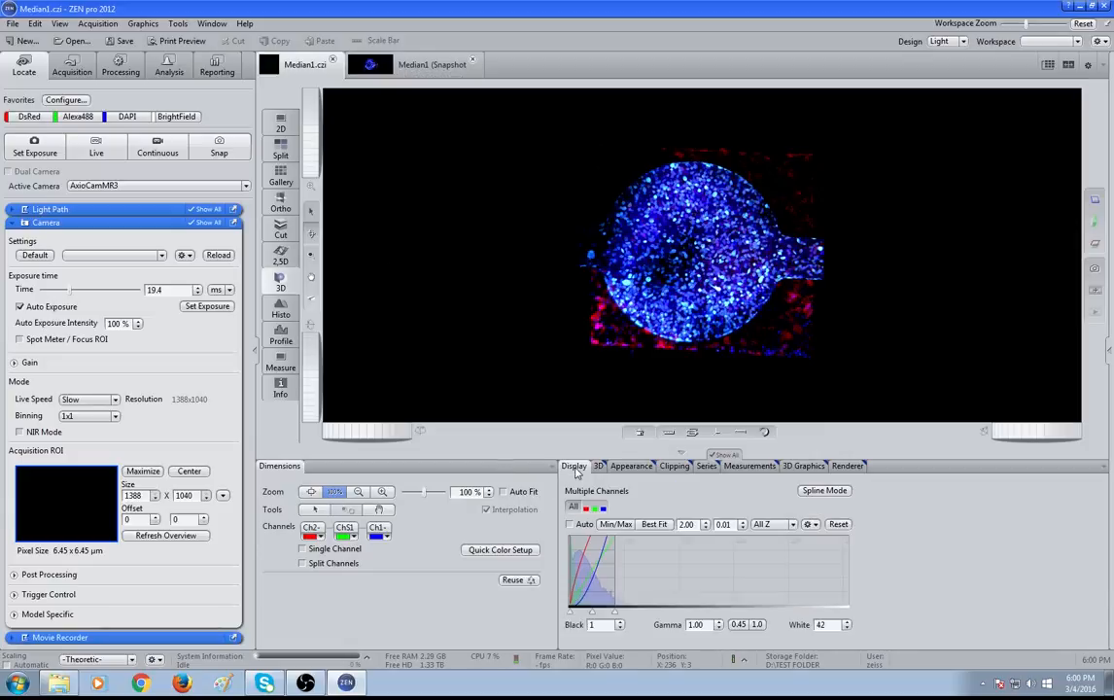
pyautogui.click(280, 122)
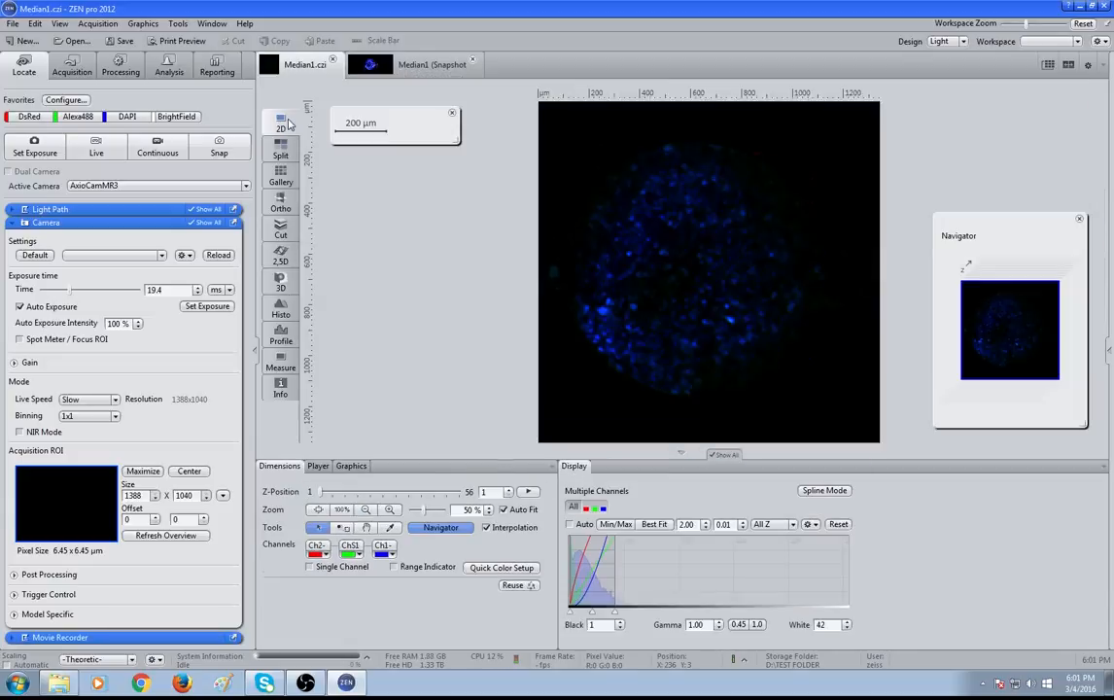
pyautogui.moveTo(320, 492); pyautogui.dragTo(348, 494)
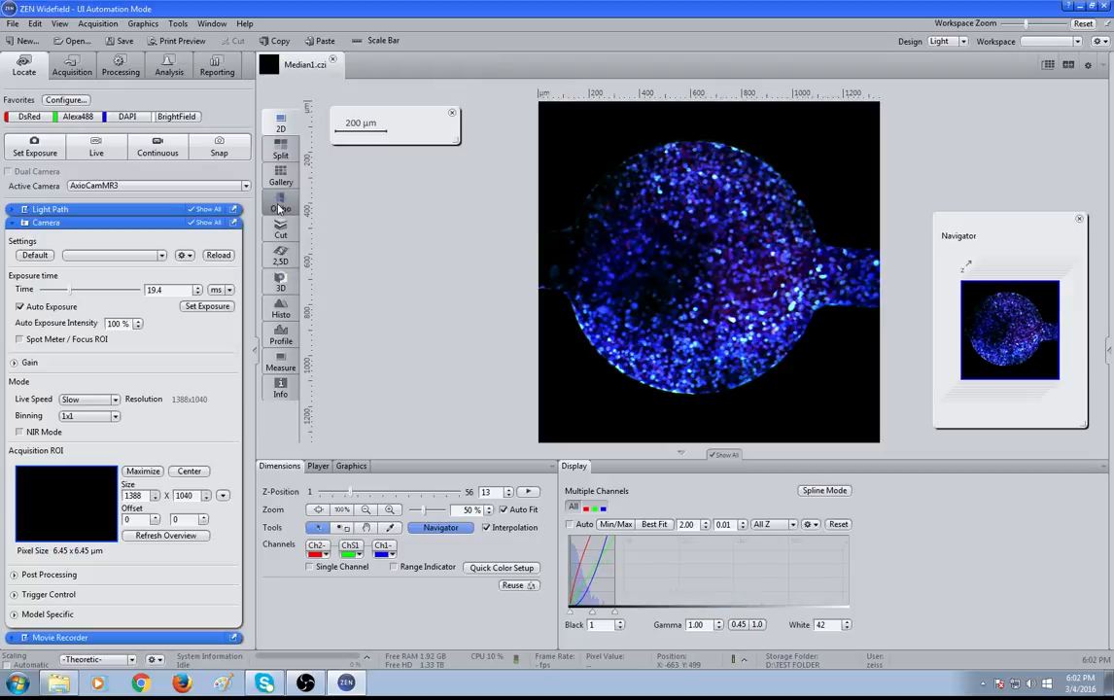
# Open the Ortho view and move the cut lines to X 549, Y 604 and Z 28
pyautogui.click(279, 208)
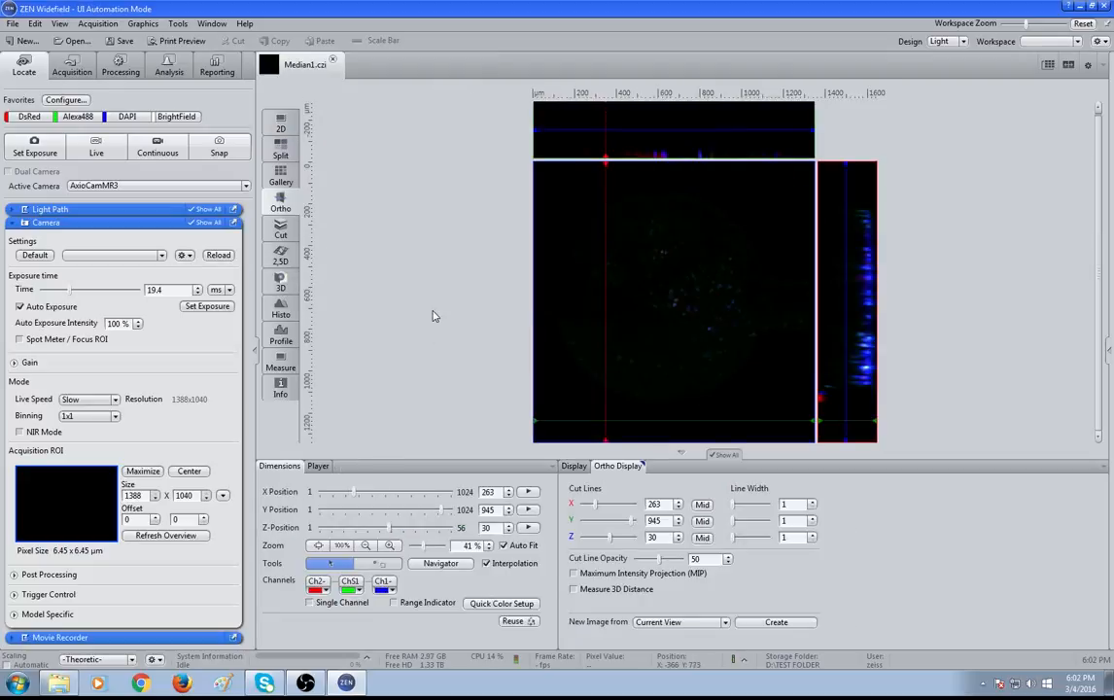
pyautogui.moveTo(555, 290); pyautogui.dragTo(687, 329)
pyautogui.moveTo(391, 529)
pyautogui.mouseDown()
pyautogui.moveTo(444, 533)
pyautogui.moveTo(335, 530)
pyautogui.moveTo(386, 530)
pyautogui.mouseUp()
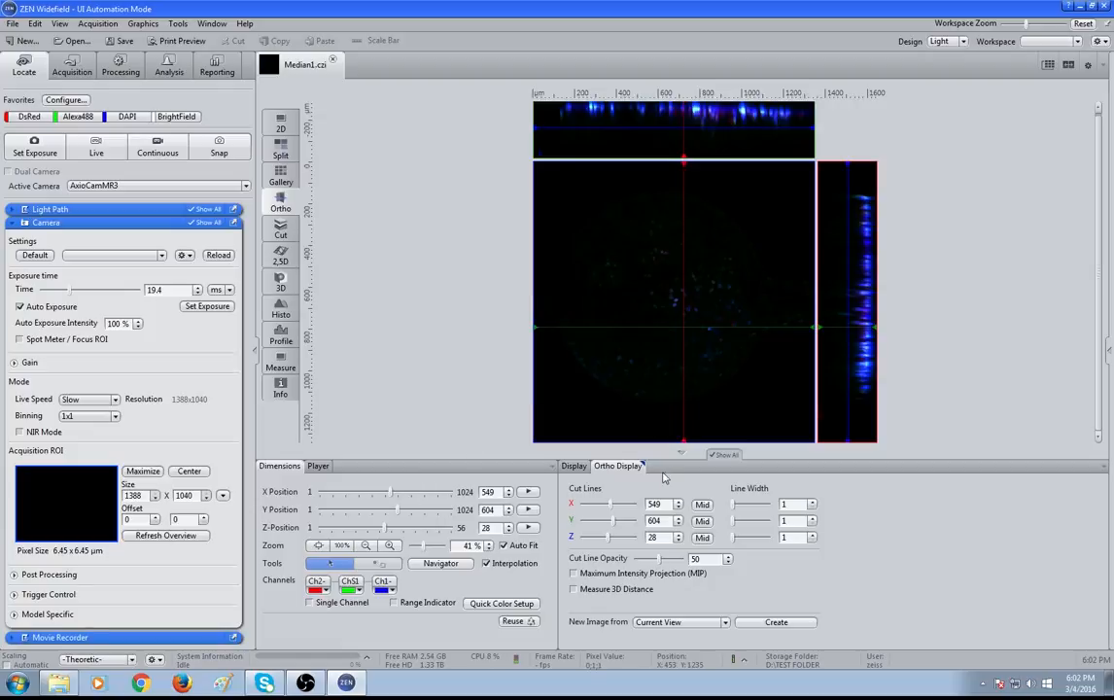
# Enable Maximum Intensity Projection and create a new image from the current ortho view
pyautogui.click(627, 574)
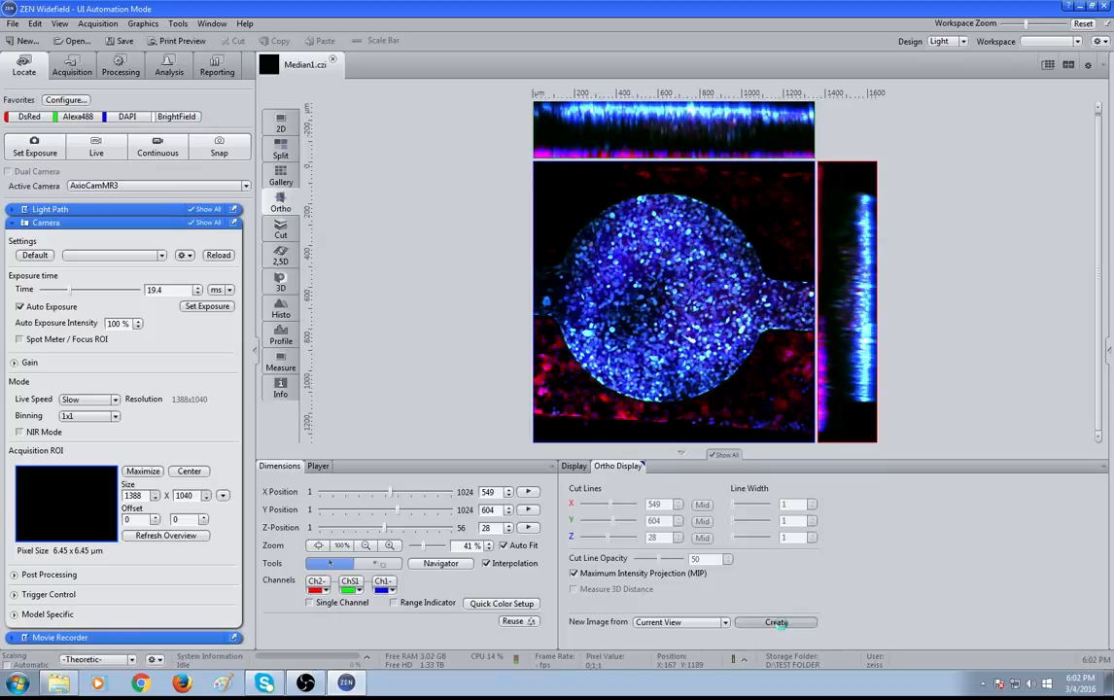
pyautogui.click(799, 623)
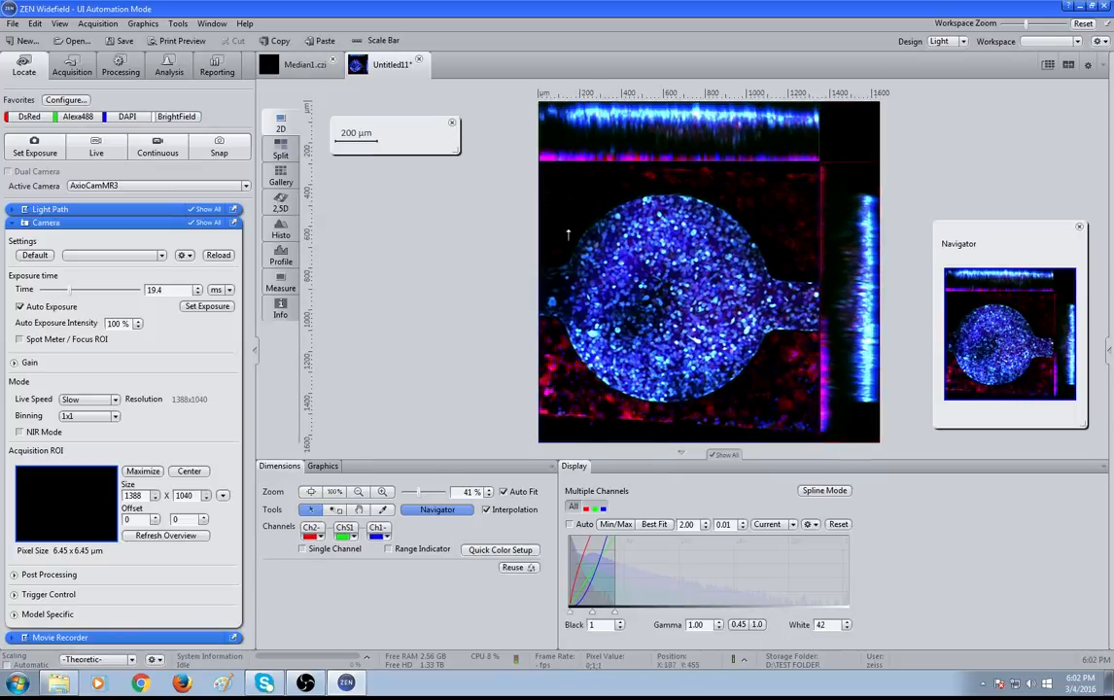
pyautogui.scroll(5, 632, 274)
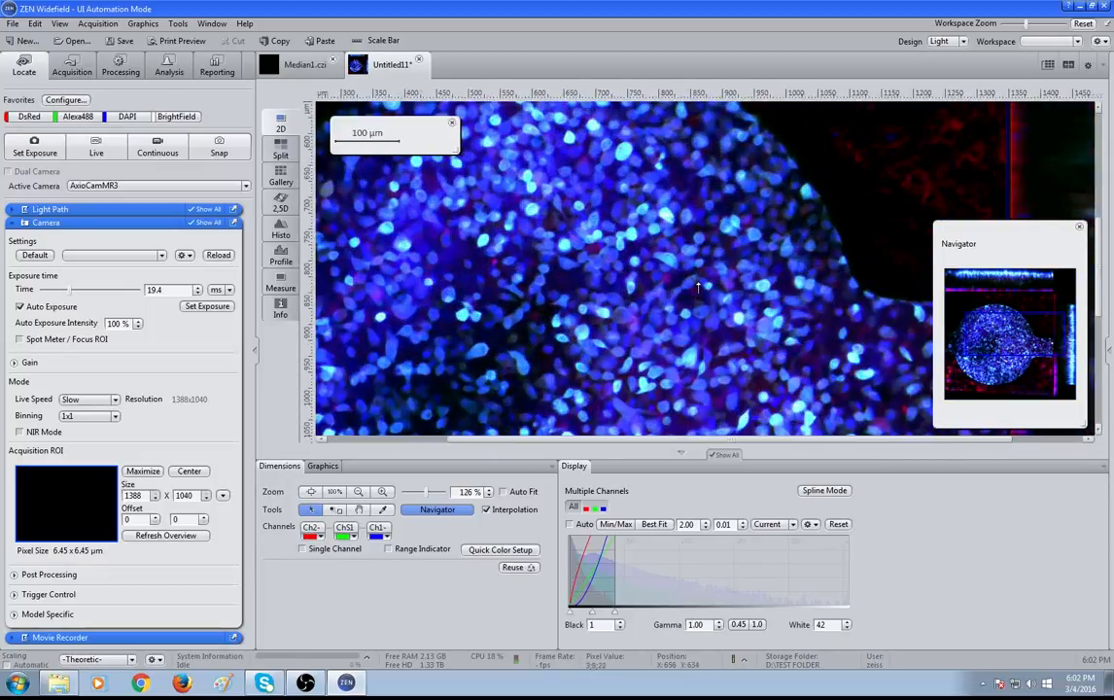
pyautogui.scroll(-5, 697, 287)
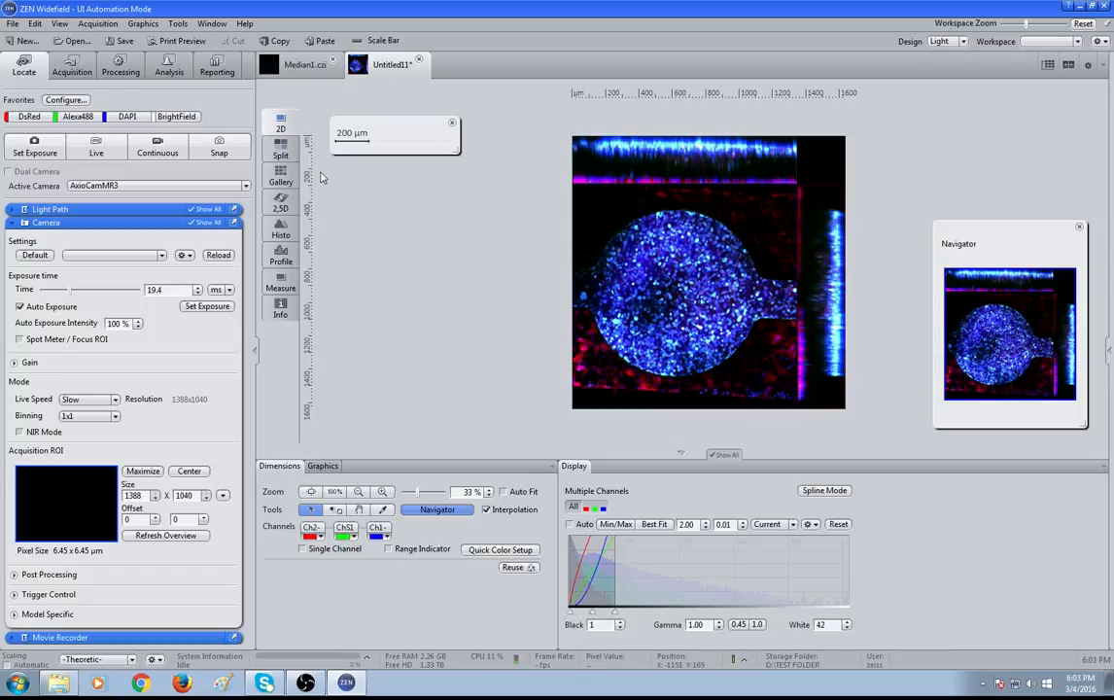
# Select the Image Export method in the processing methods
pyautogui.click(15, 222)
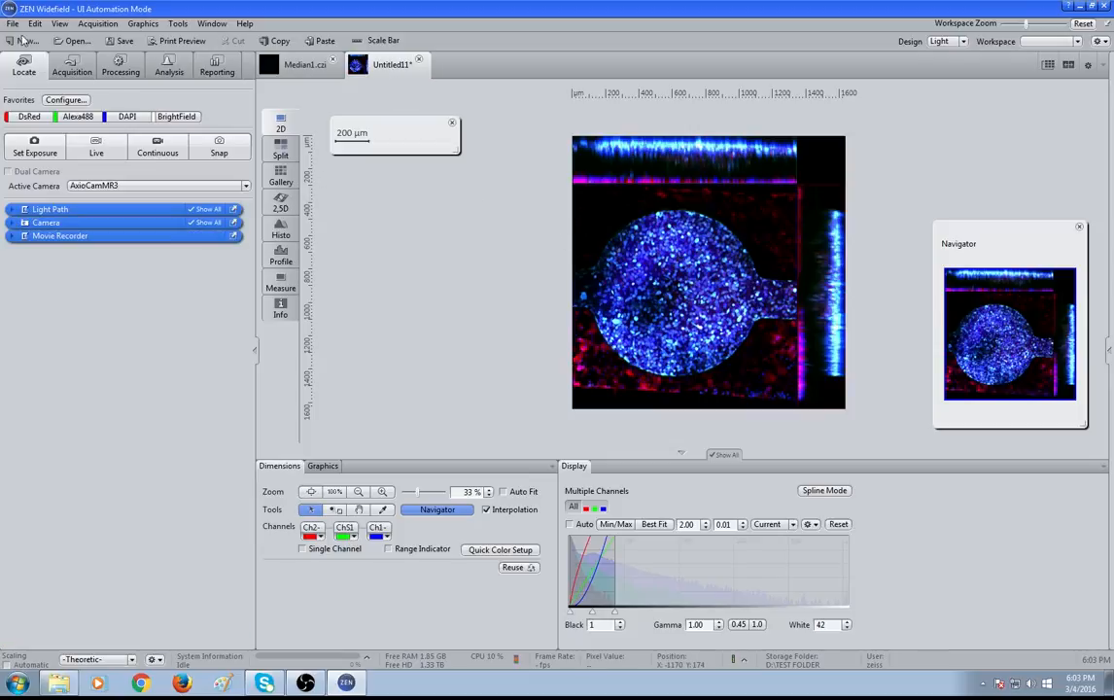
pyautogui.click(116, 73)
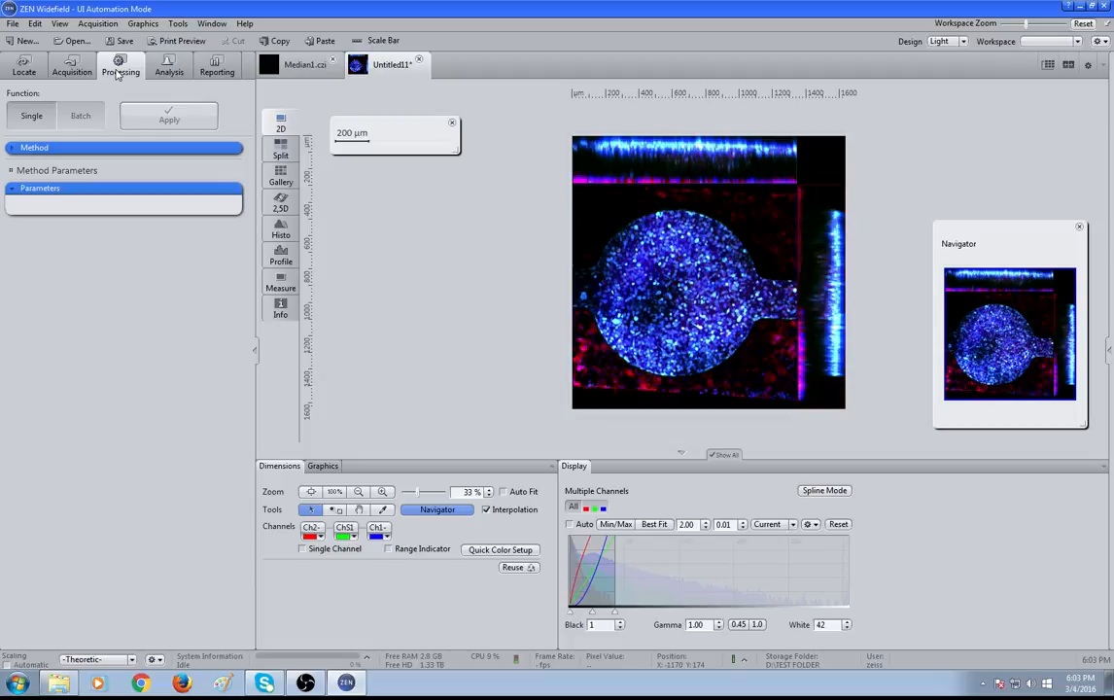
pyautogui.click(15, 150)
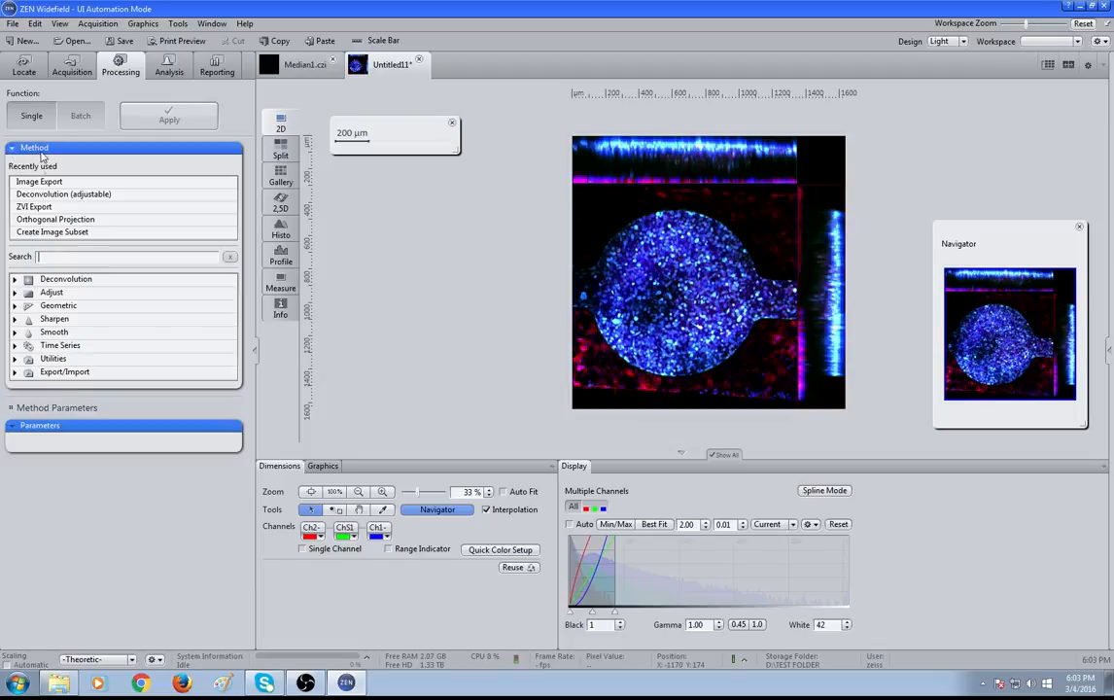
pyautogui.click(50, 182)
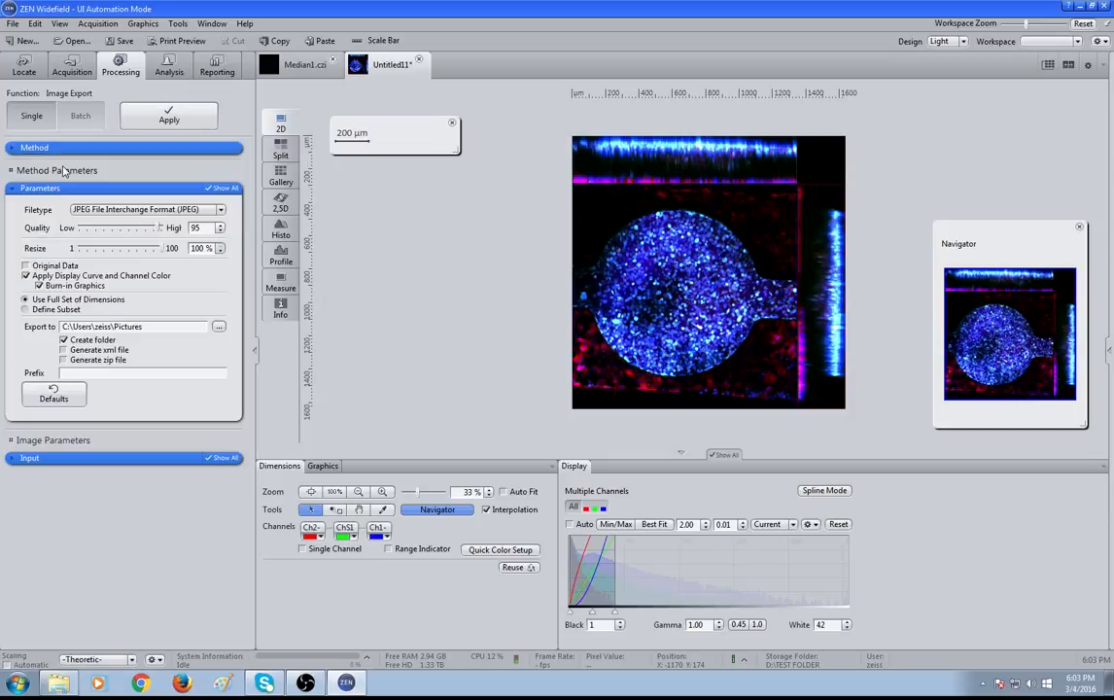
# Open the Export command from the File menu's Export/Import submenu for the new image
pyautogui.click(13, 149)
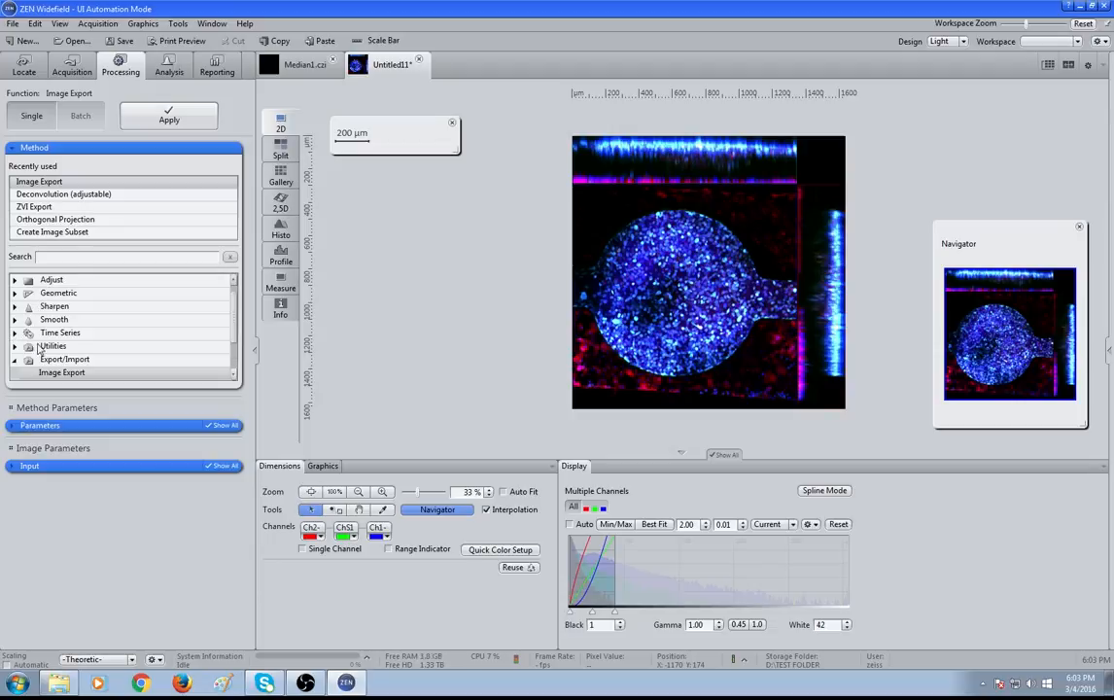
pyautogui.scroll(-2, 39, 350)
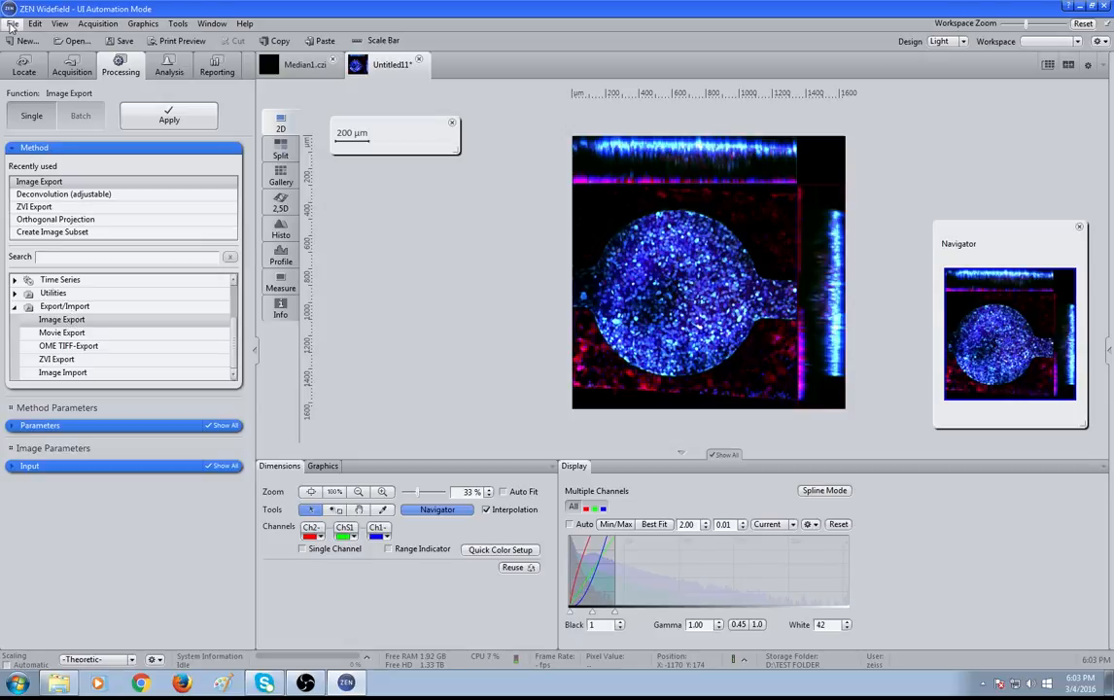
pyautogui.click(23, 64)
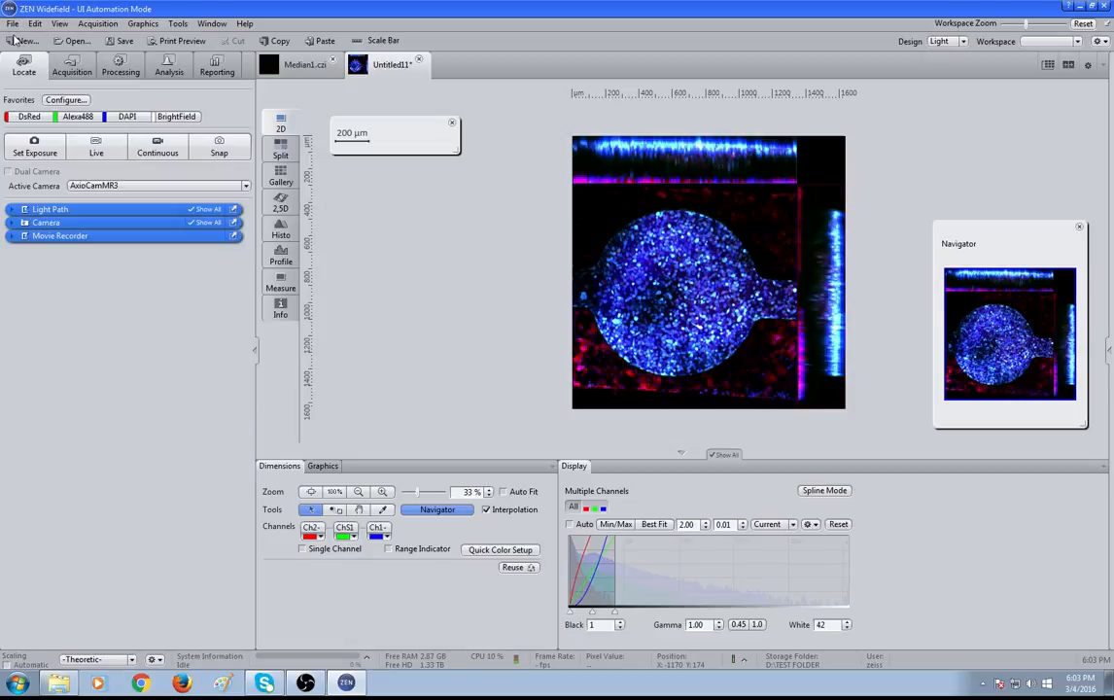
pyautogui.click(12, 23)
pyautogui.moveTo(41, 118)
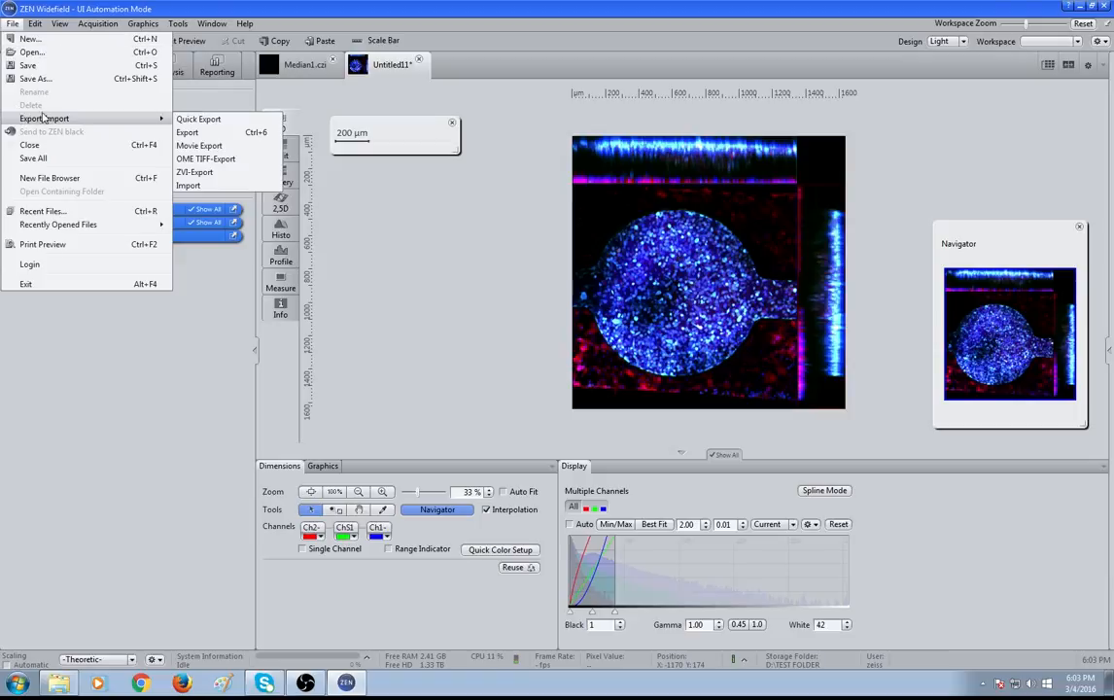
pyautogui.click(189, 133)
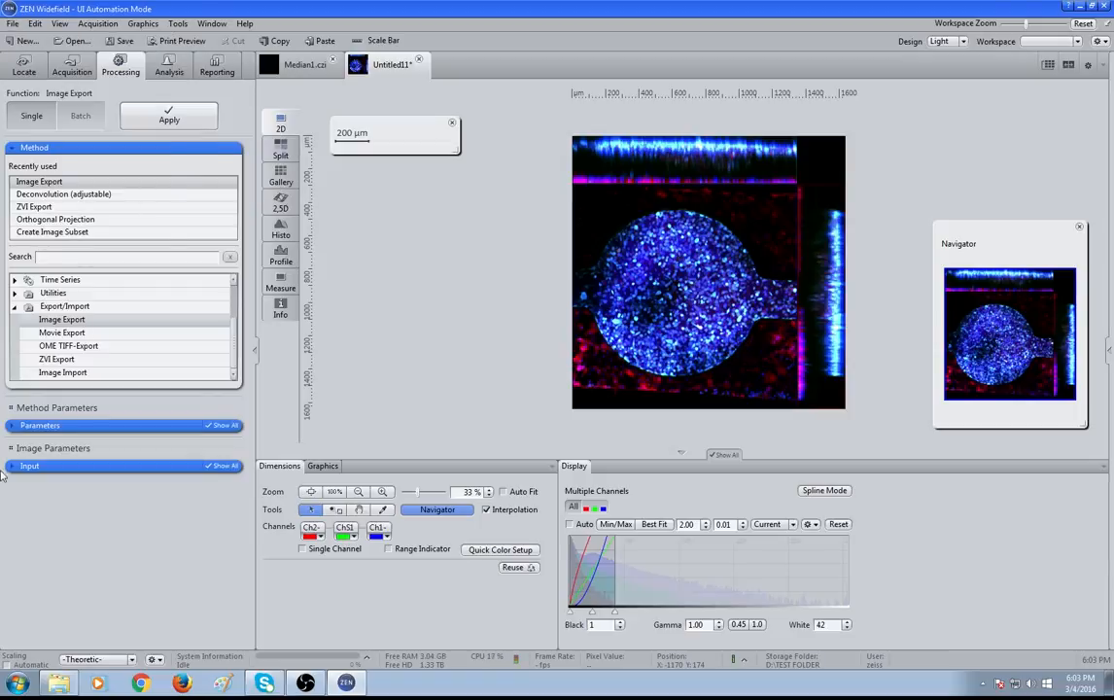
# Set the export file type to Tagged Image File Format (TIFF)
pyautogui.click(18, 426)
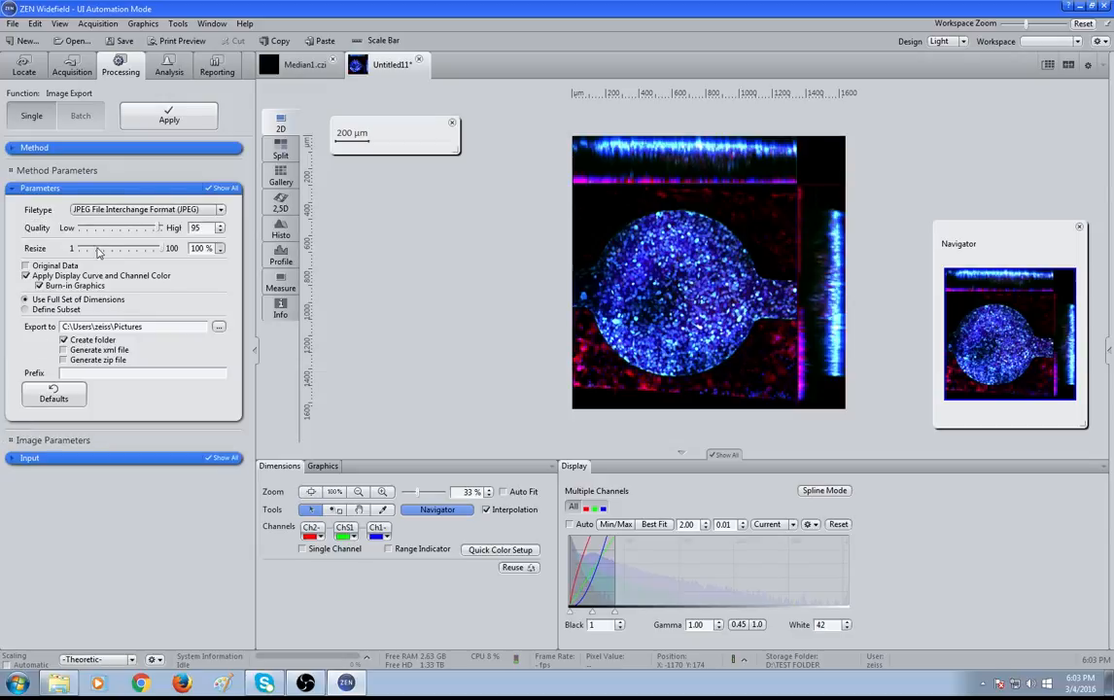
pyautogui.click(101, 209)
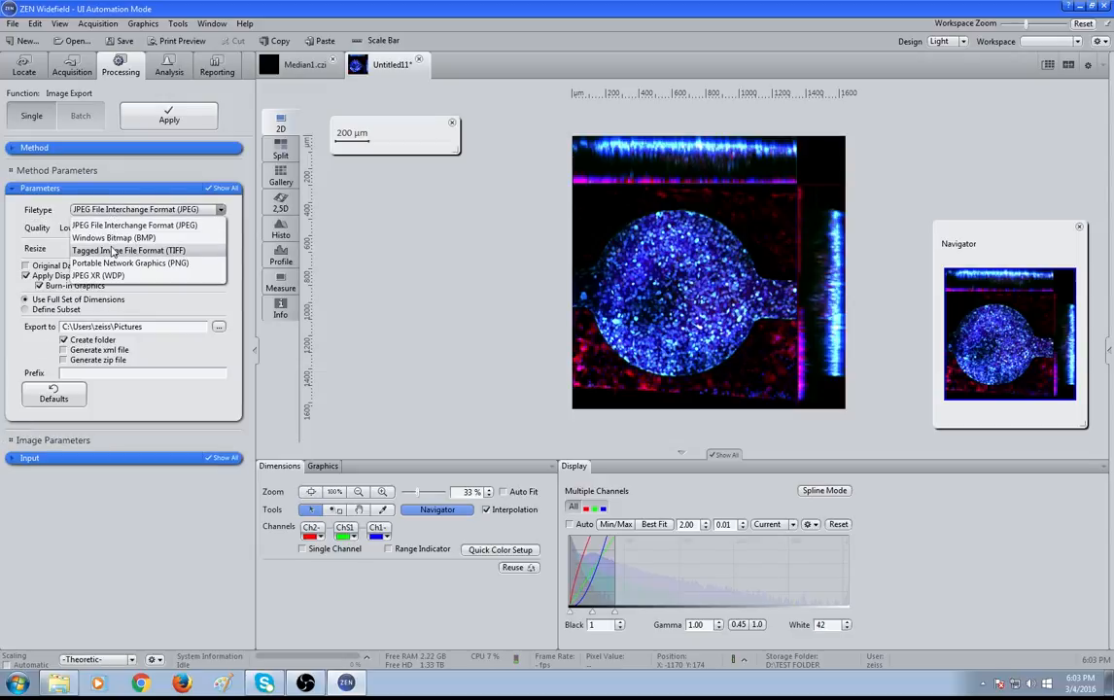
pyautogui.click(113, 250)
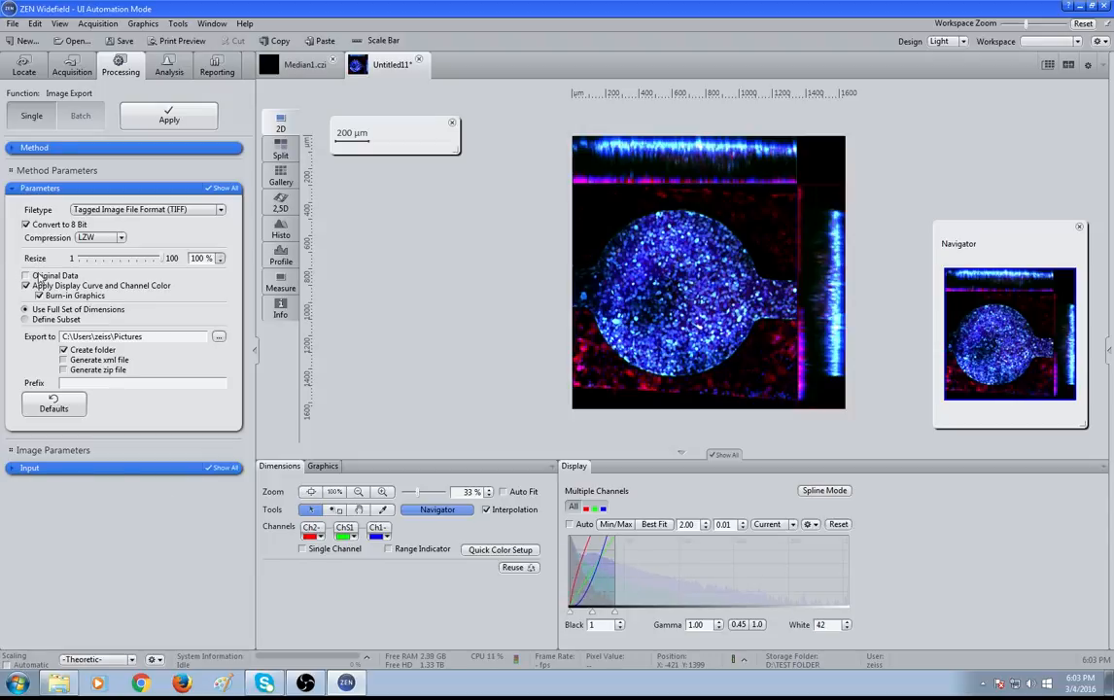
# Create a new folder named Examples under My Pictures and set it as the export destination folder
pyautogui.click(218, 337)
pyautogui.moveTo(651, 342)
pyautogui.mouseDown()
pyautogui.moveTo(652, 381)
pyautogui.moveTo(651, 363)
pyautogui.mouseUp()
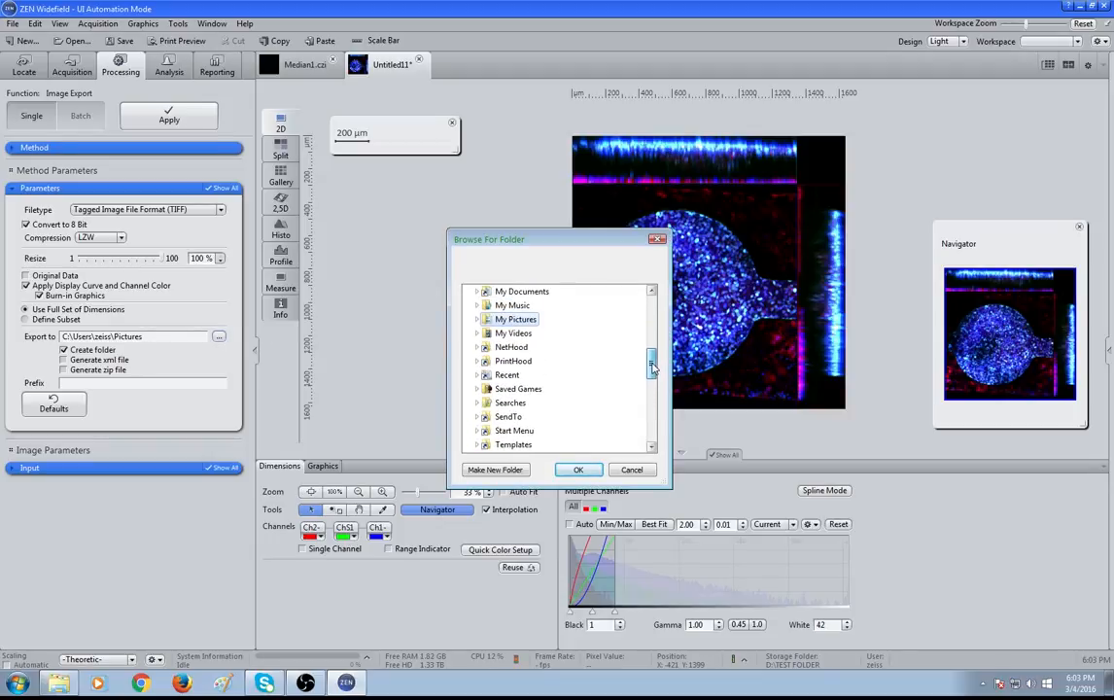
pyautogui.click(477, 320)
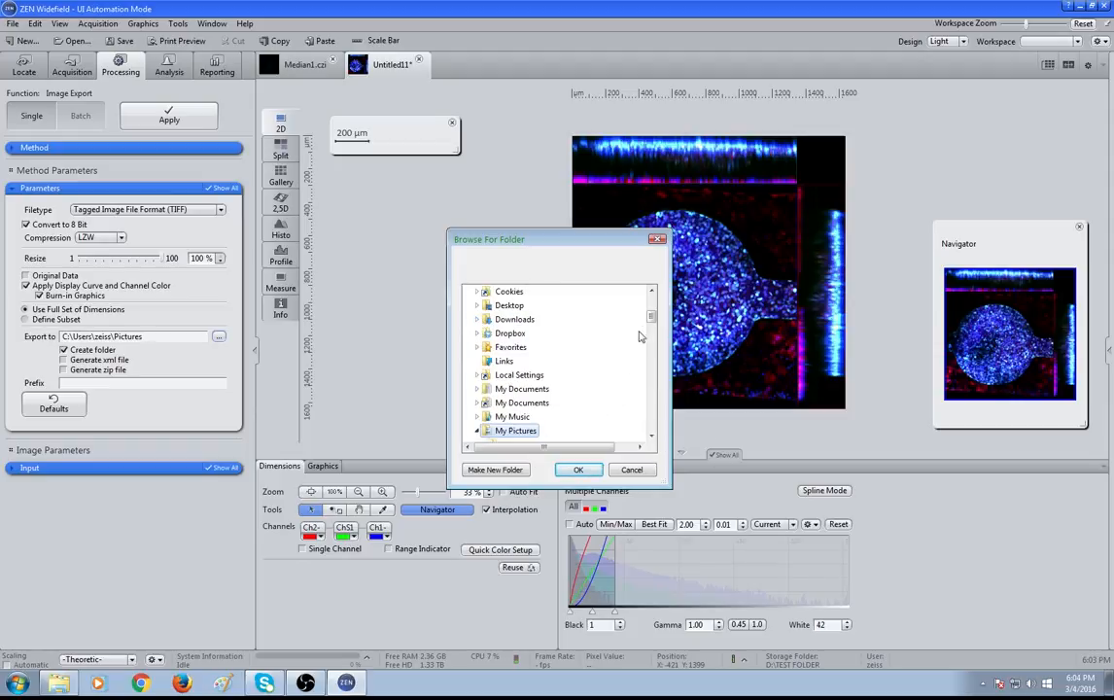
pyautogui.click(518, 471)
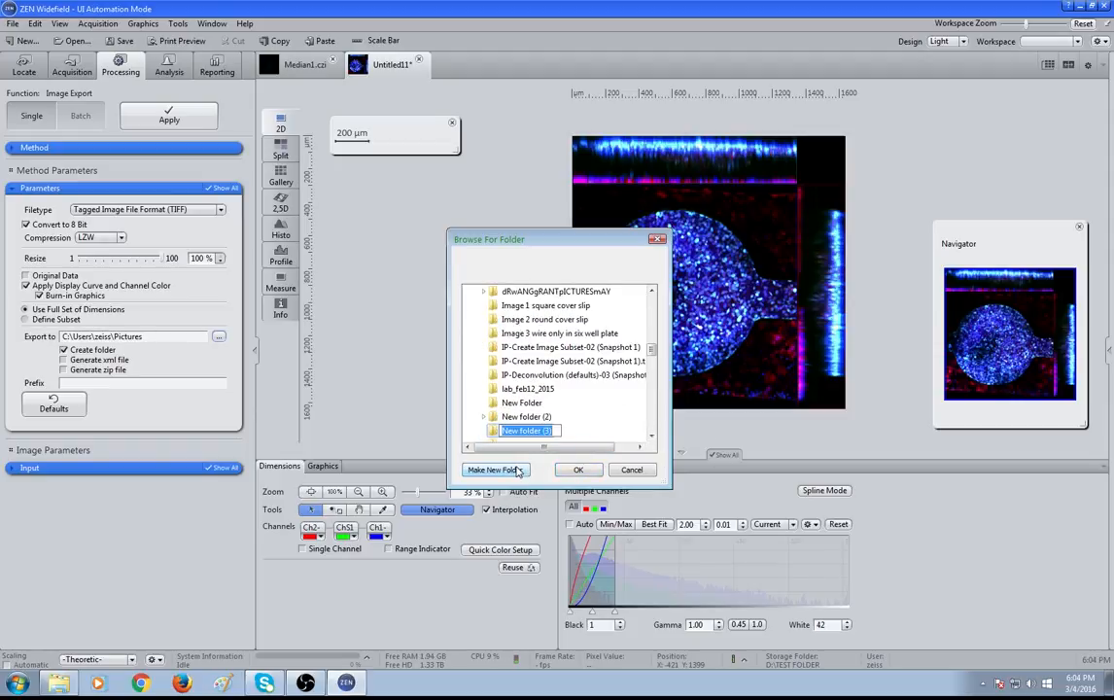
pyautogui.write('Examples')
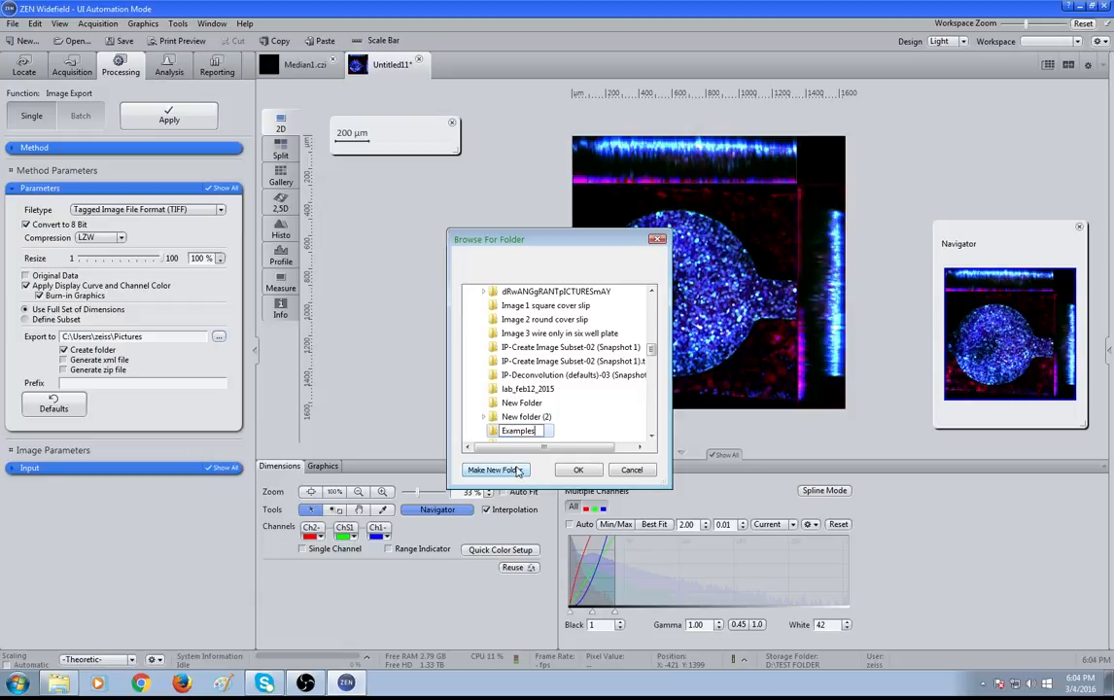
pyautogui.press('Return')
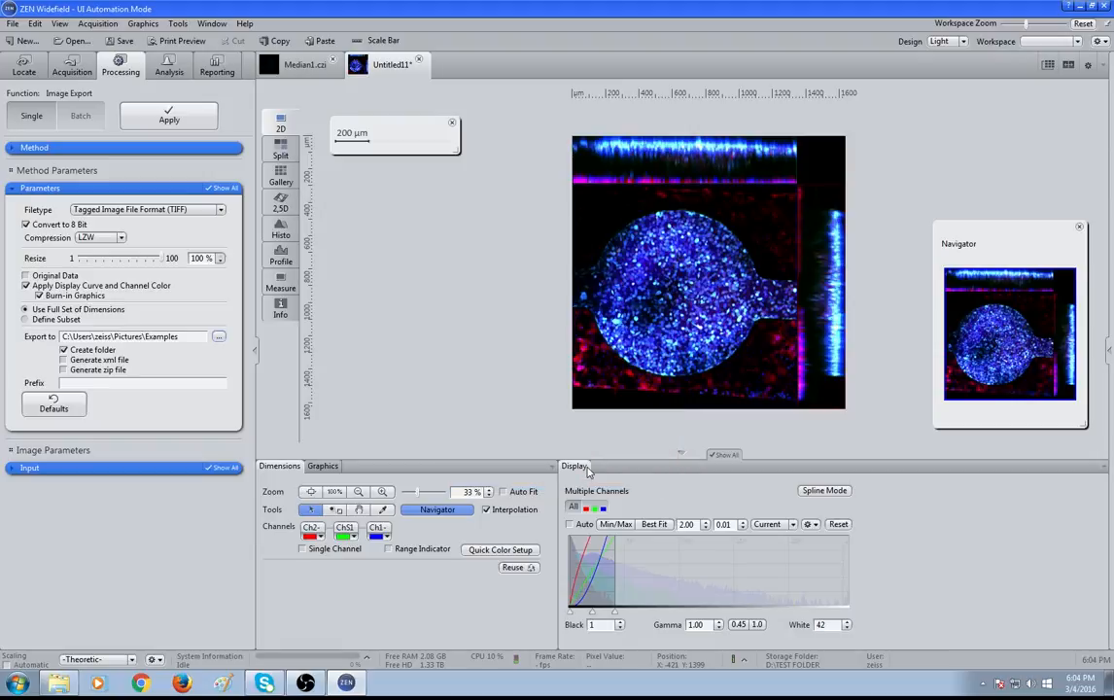
pyautogui.click(578, 469)
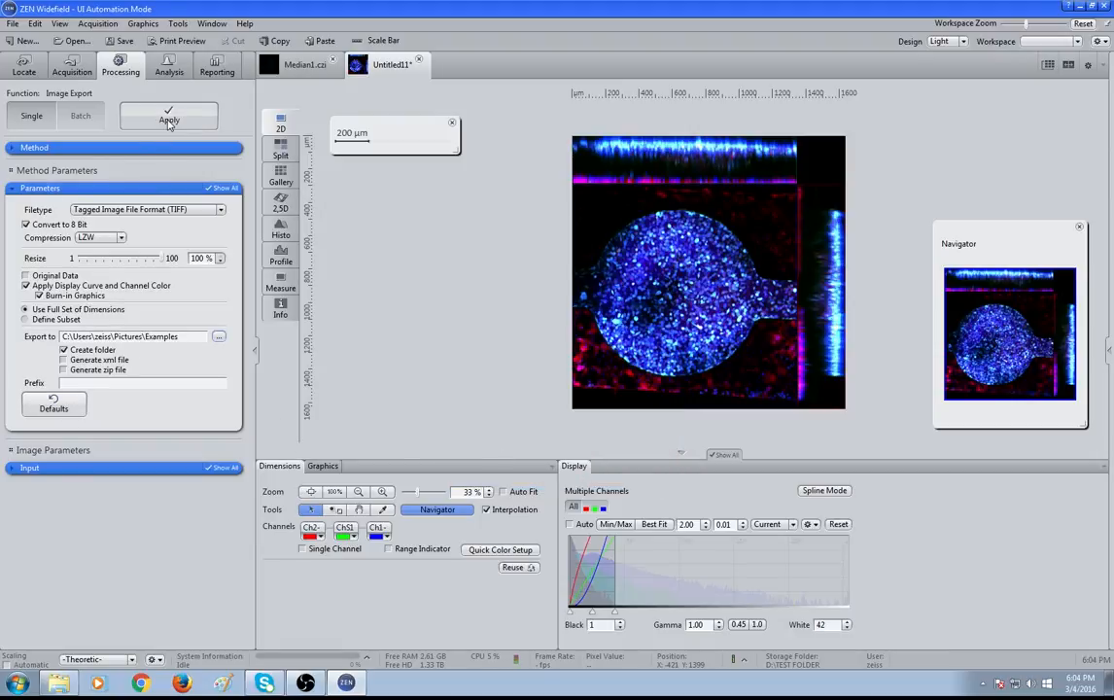
# Assign the Untitled11 image as the input and apply the Image Export
pyautogui.click(12, 470)
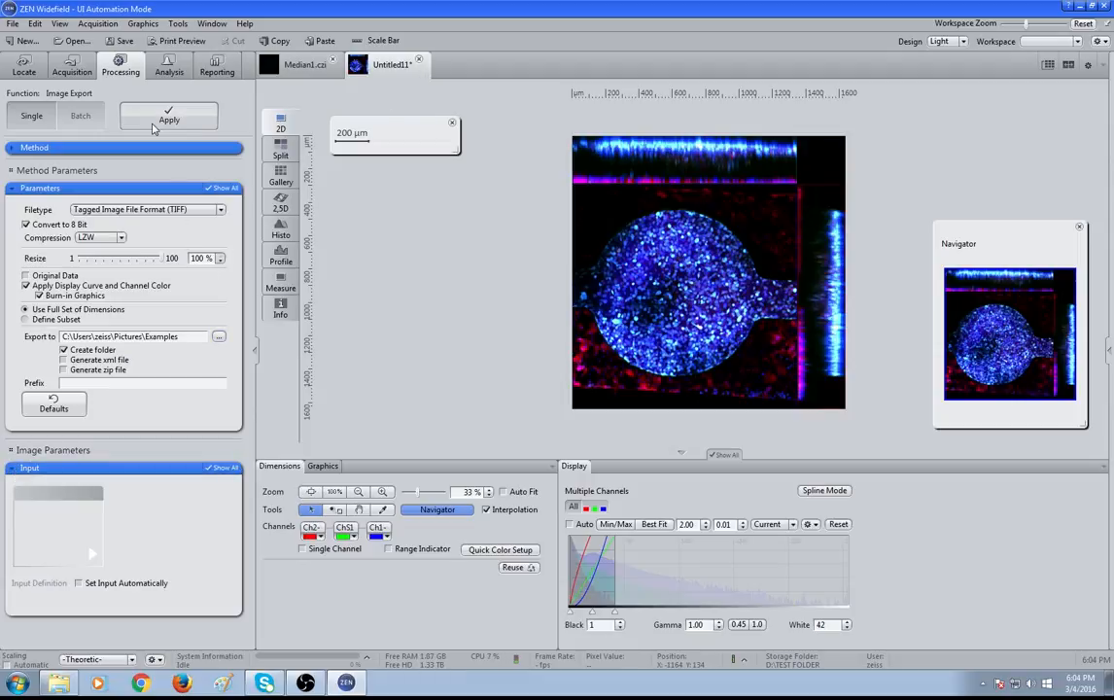
pyautogui.click(155, 121)
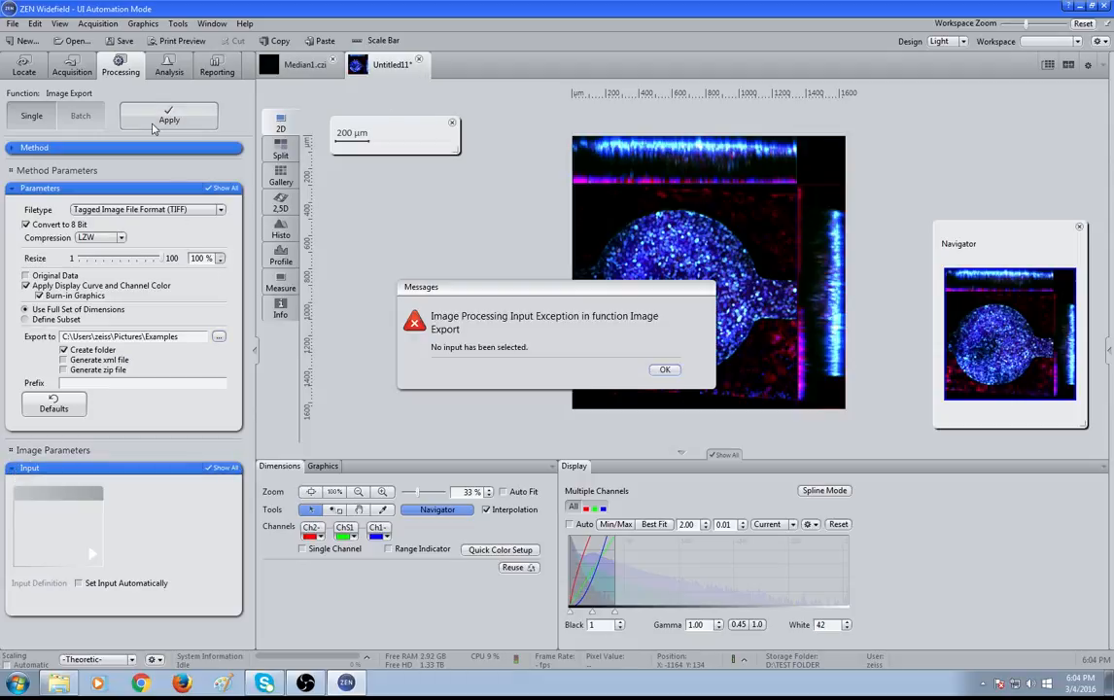
pyautogui.click(665, 369)
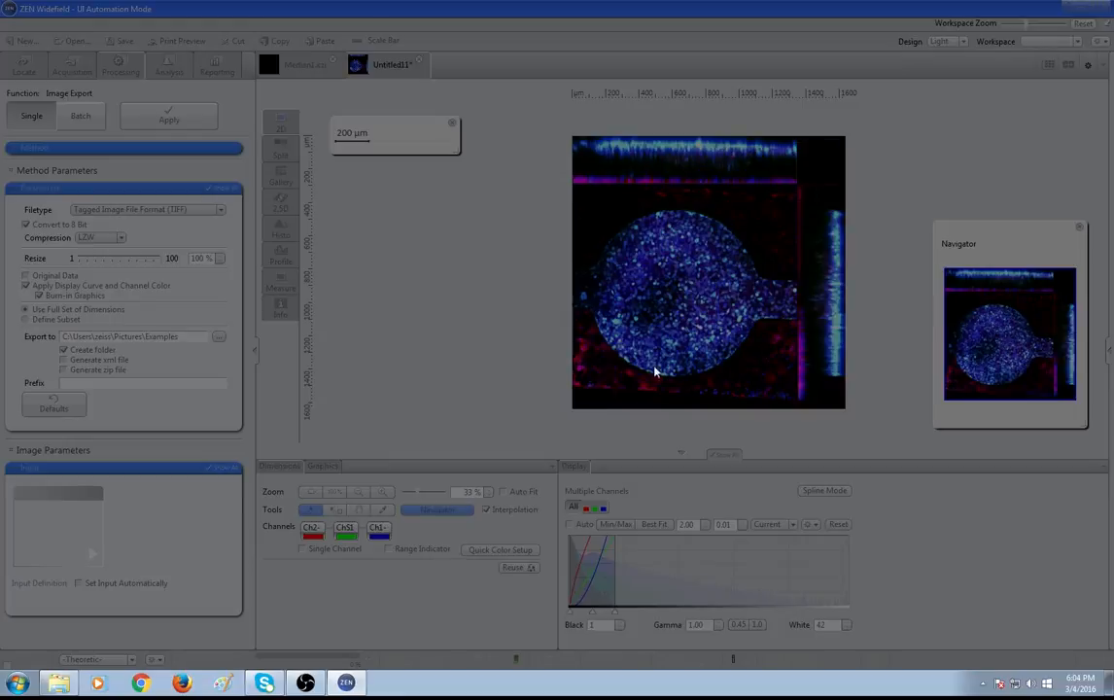
pyautogui.moveTo(355, 71); pyautogui.dragTo(58, 525)
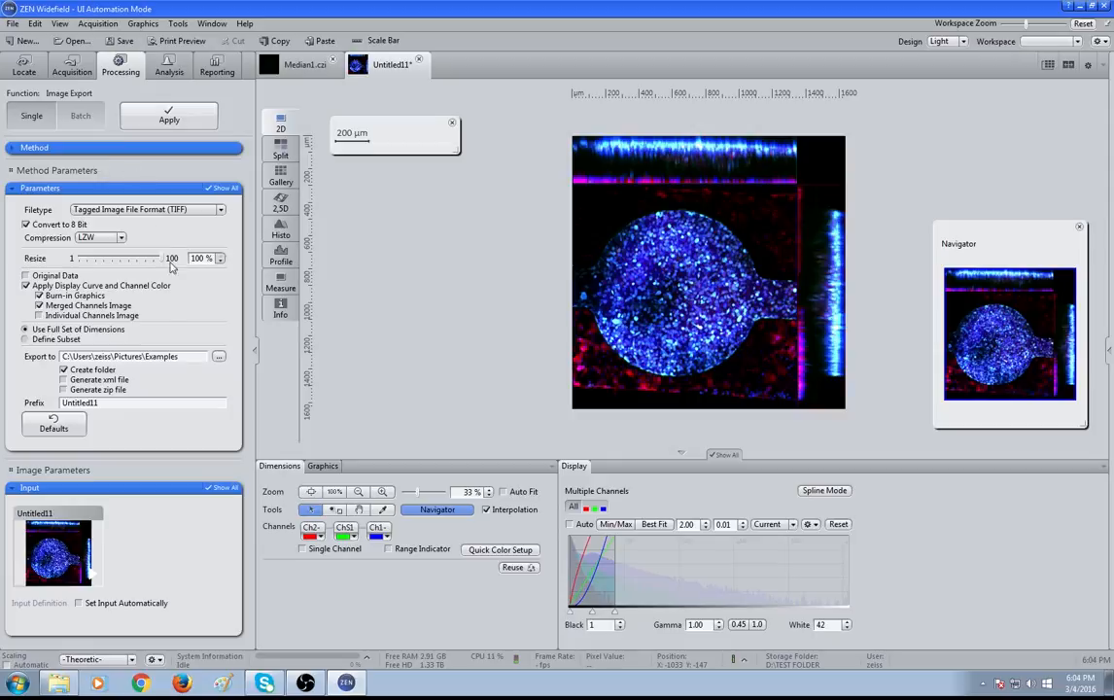
pyautogui.click(177, 120)
# Browse to the Examples\Untitled11 folder in the file browser and preview the exported TIFF file
pyautogui.click(56, 686)
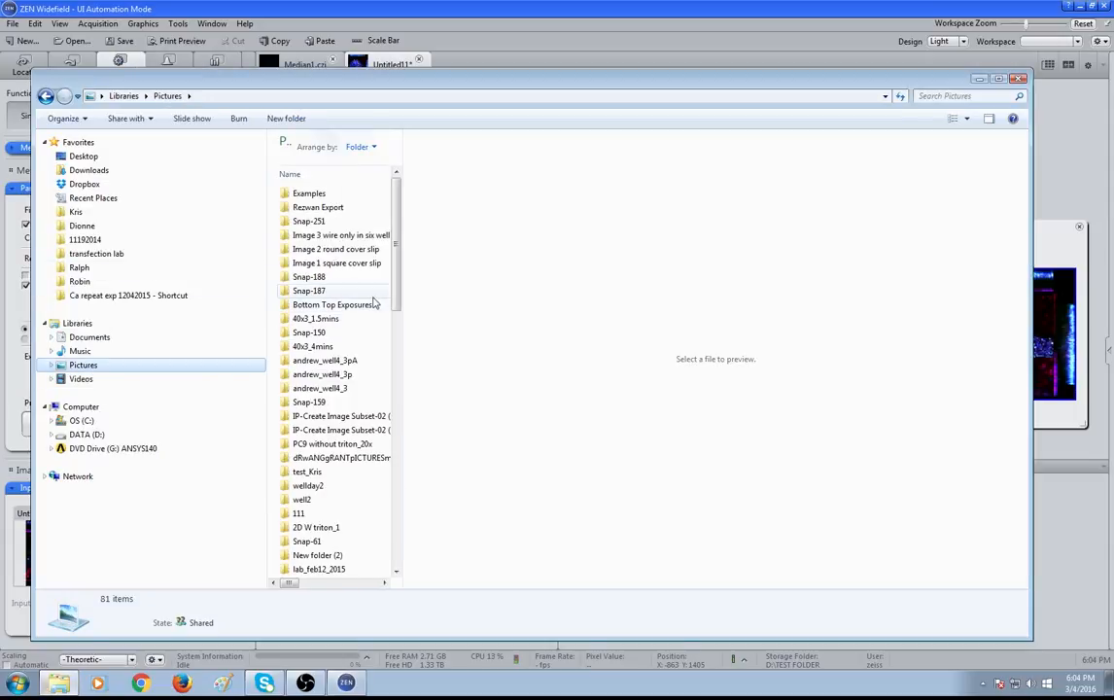
pyautogui.moveTo(402, 294); pyautogui.dragTo(700, 291)
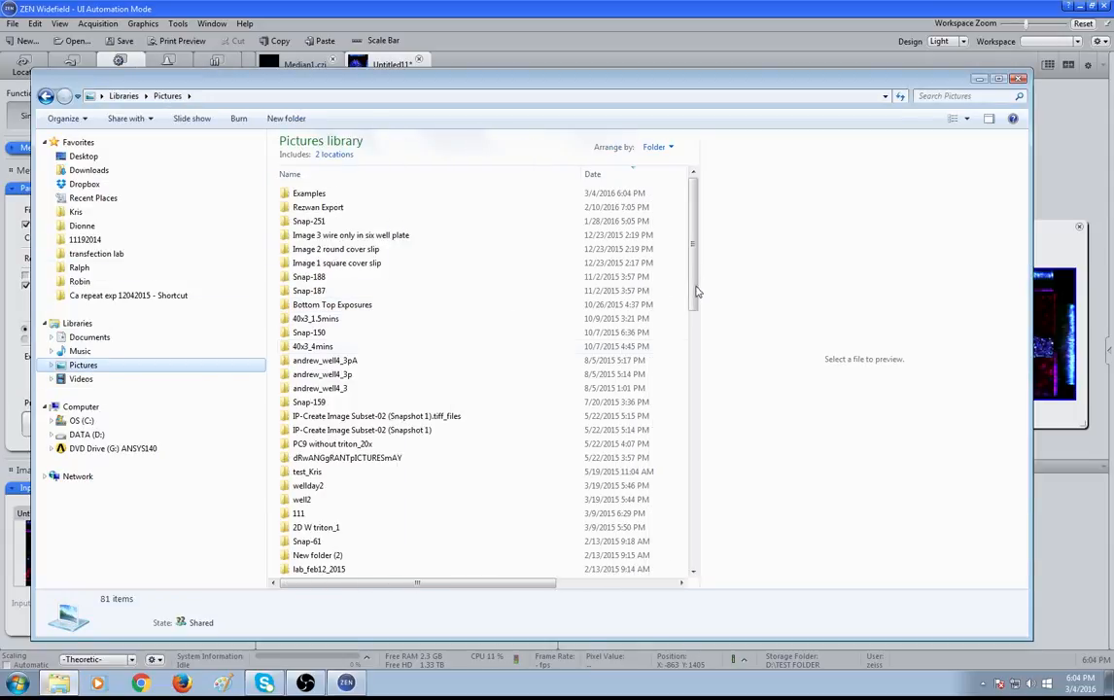
pyautogui.click(395, 417)
pyautogui.doubleClick(310, 193)
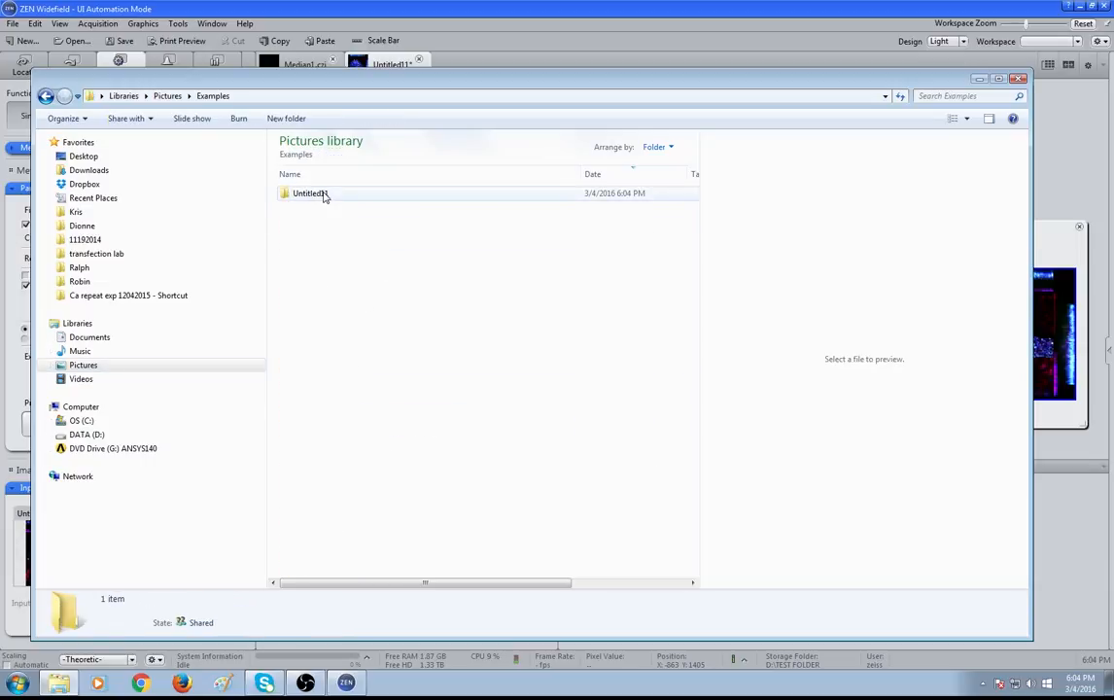
pyautogui.doubleClick(326, 197)
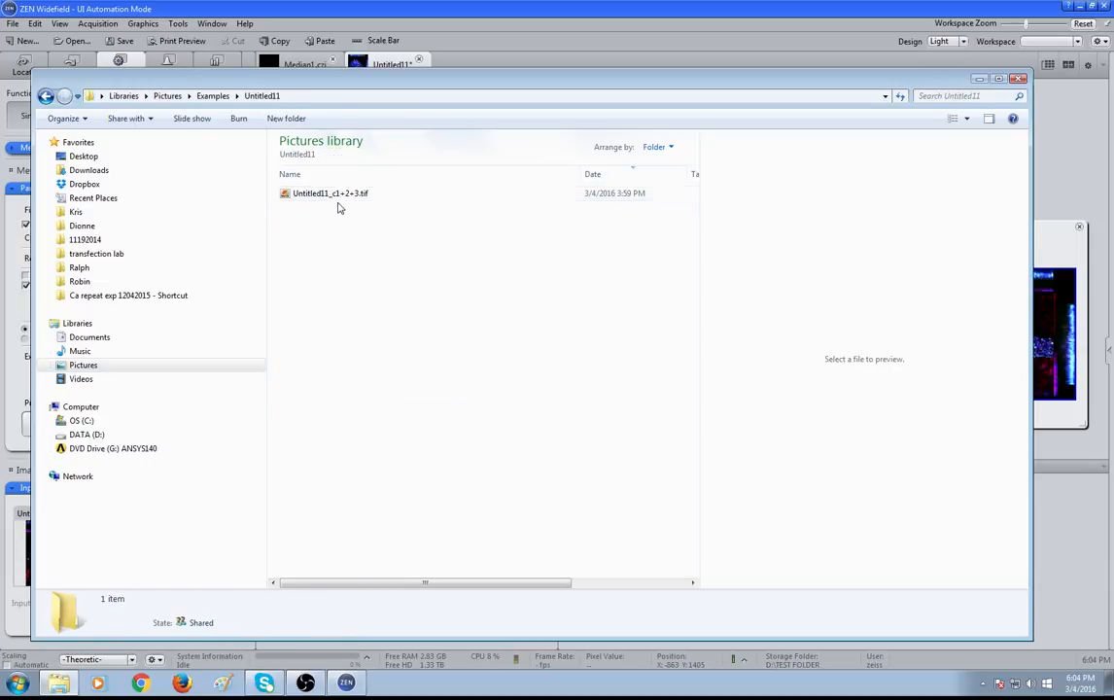
pyautogui.click(338, 200)
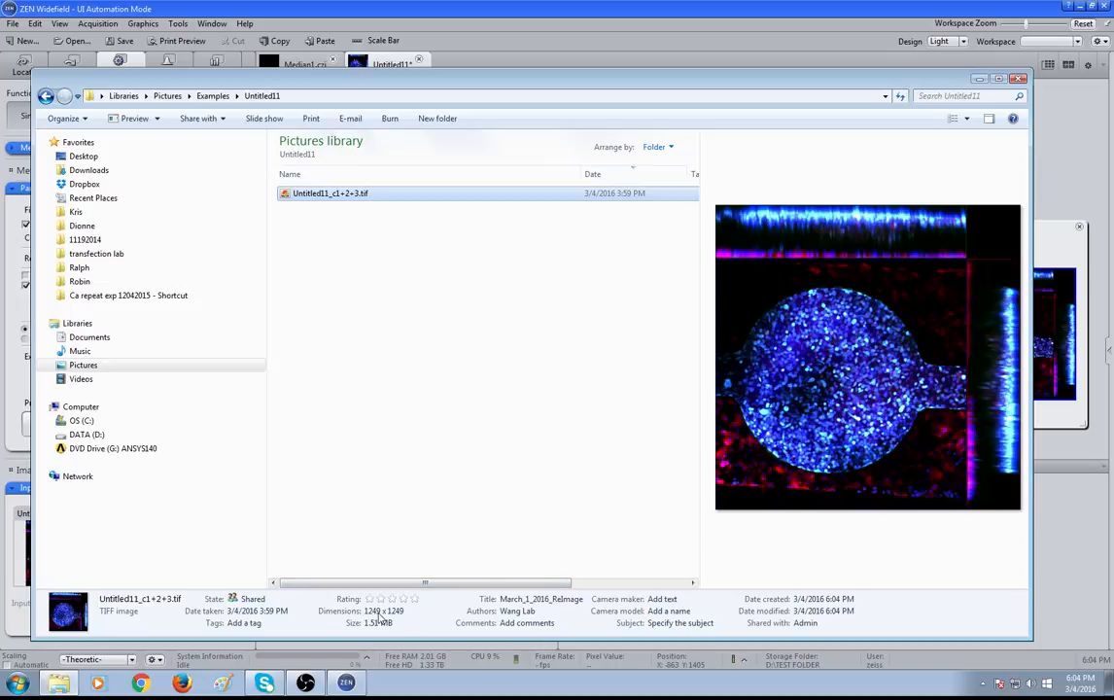
pyautogui.click(1039, 121)
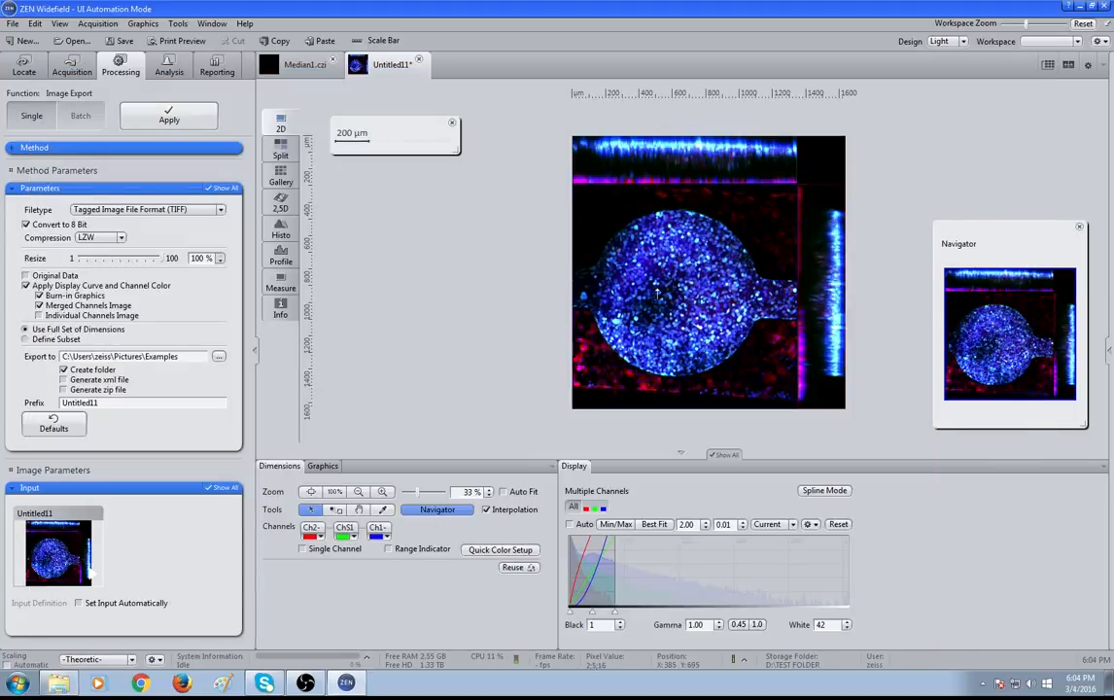
# Close the Untitled11 image without saving changes and exit ZEN
pyautogui.click(290, 65)
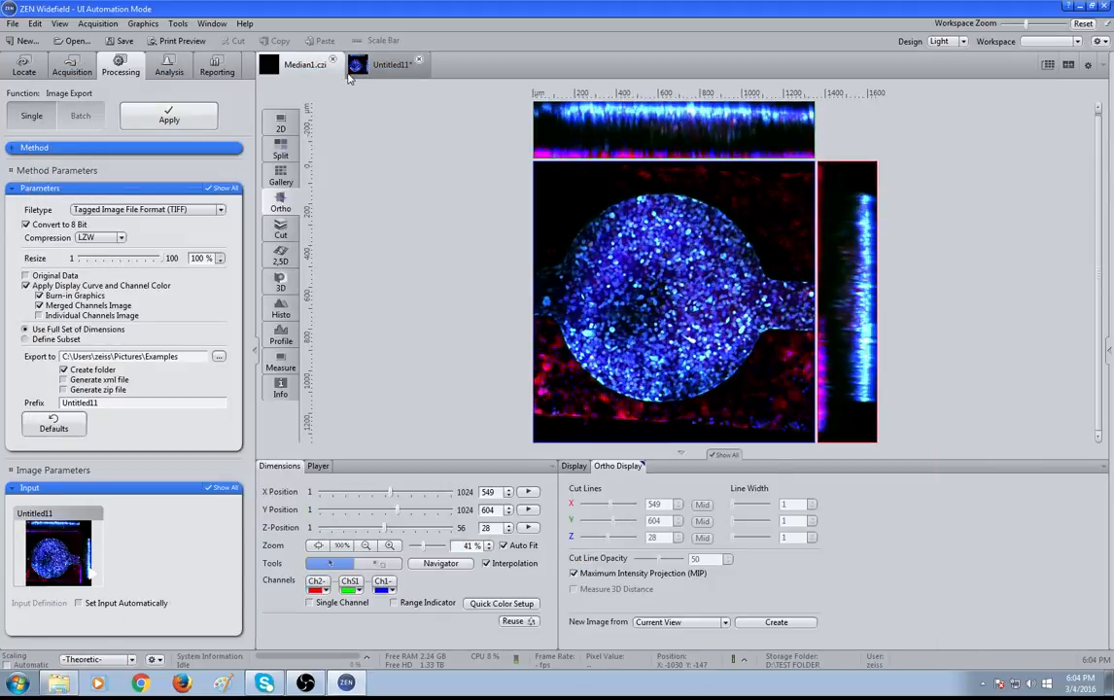
pyautogui.click(419, 63)
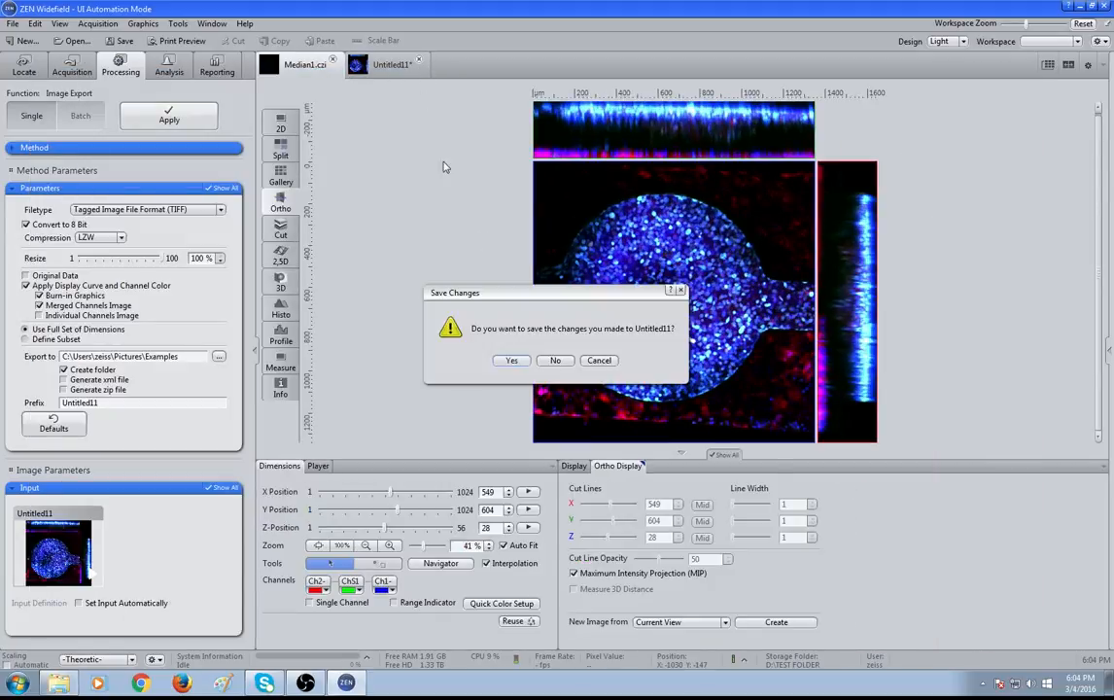
pyautogui.click(554, 359)
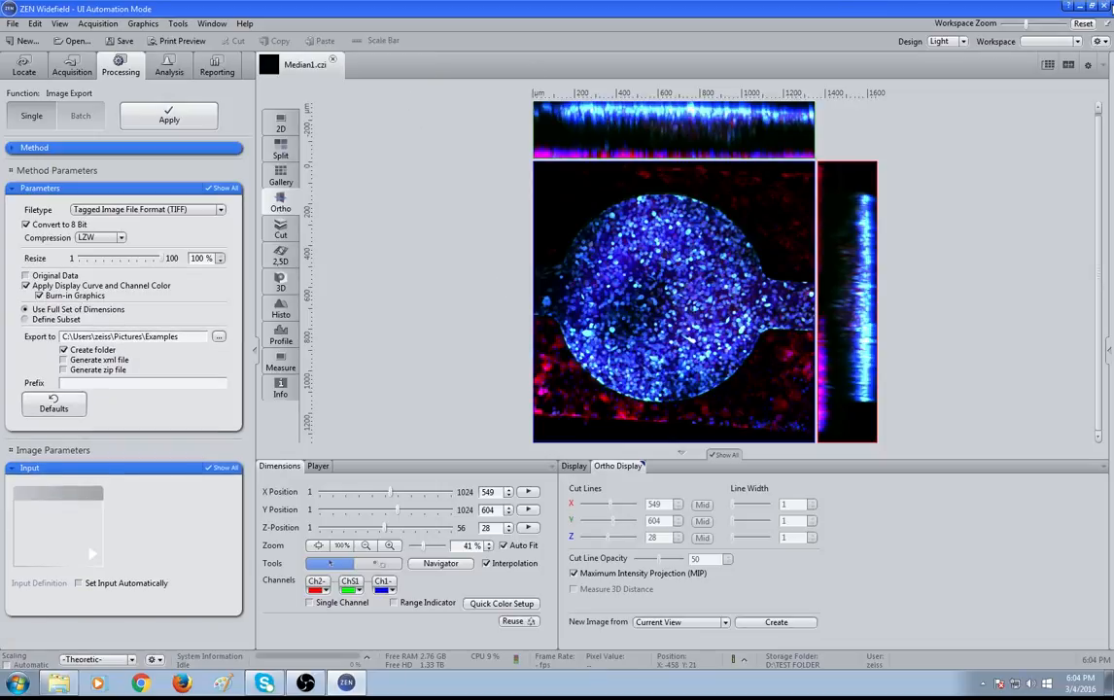
pyautogui.click(1106, 8)
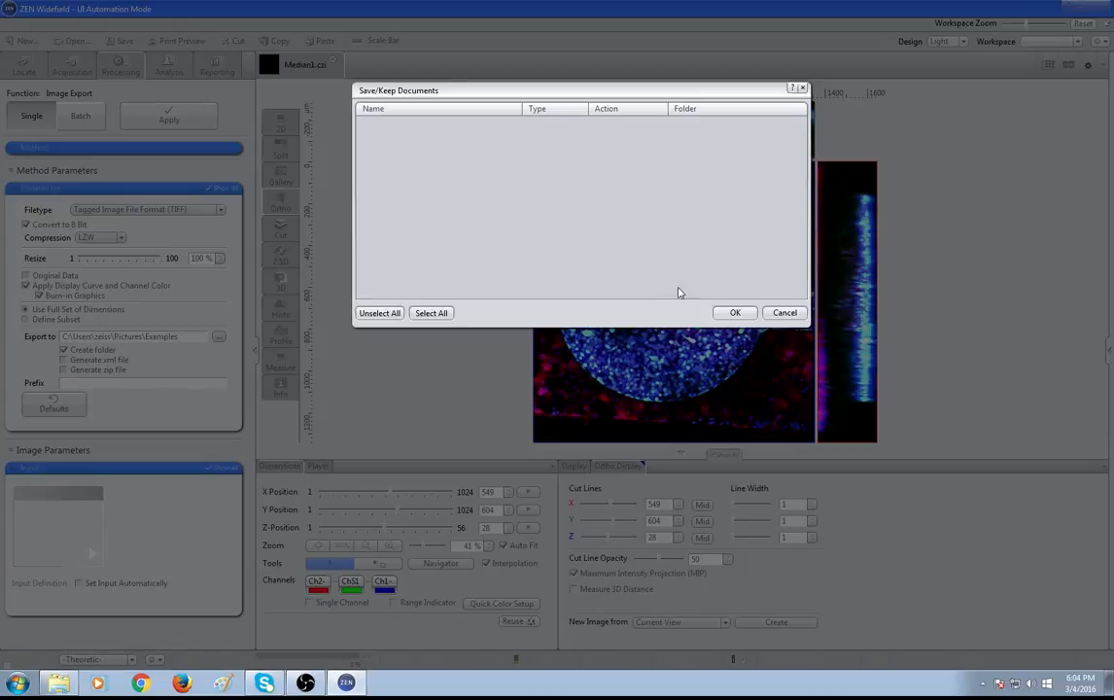
pyautogui.click(730, 311)
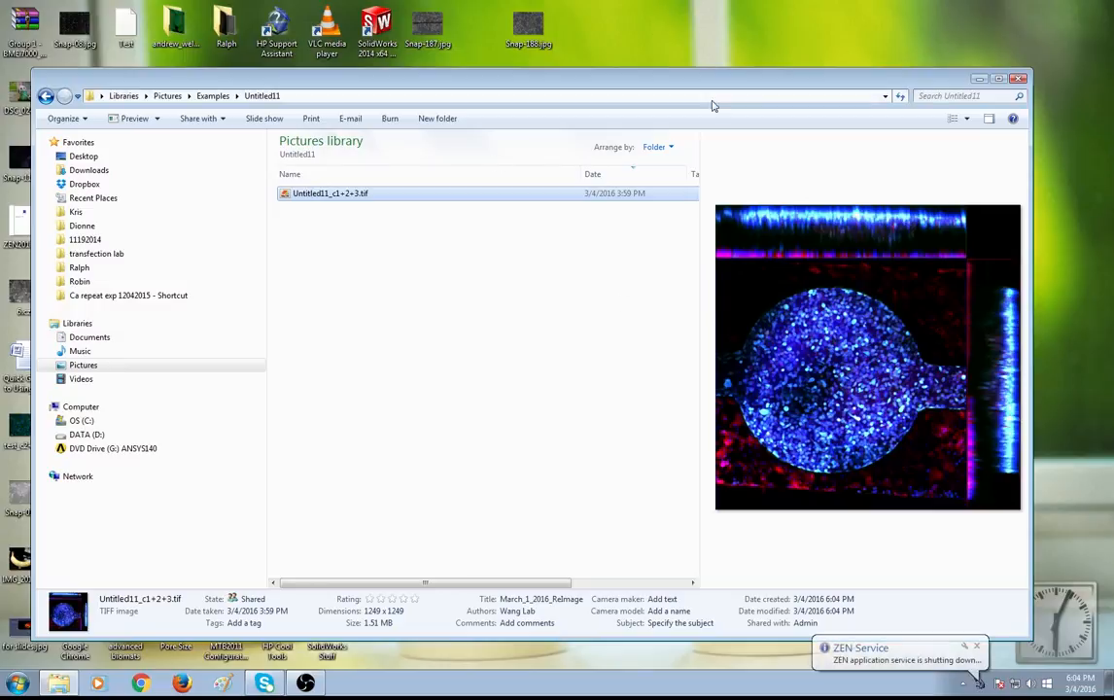
# Snap the file browser to the right half of the screen and launch ZEN 2012 from the desktop
pyautogui.press('super+Right')
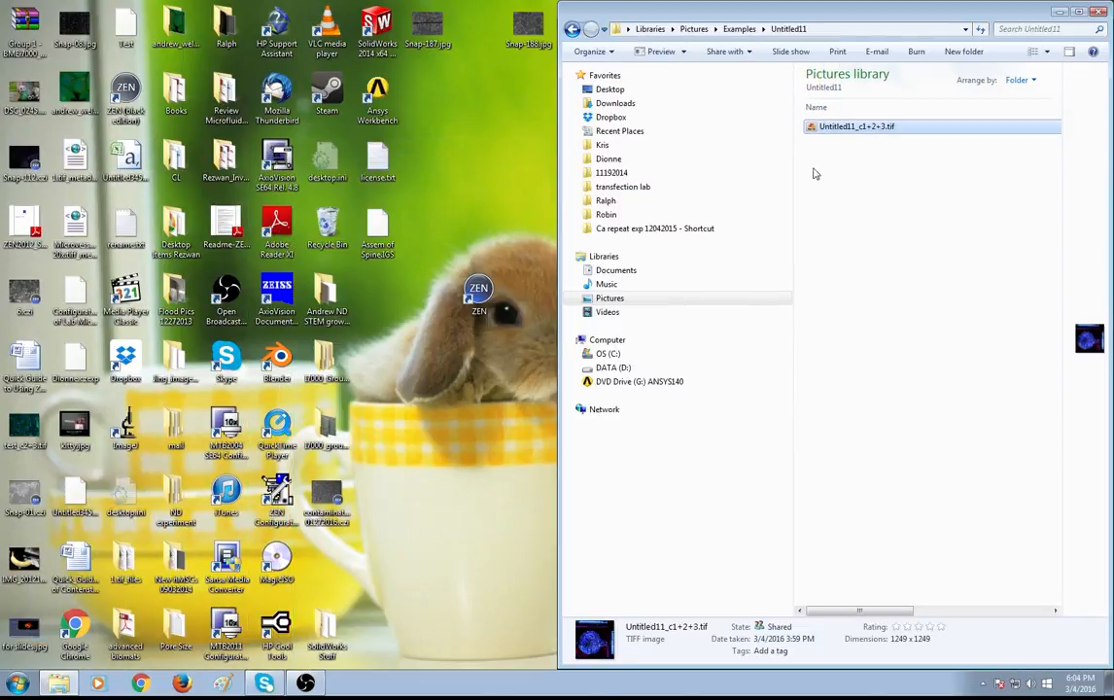
pyautogui.click(470, 405)
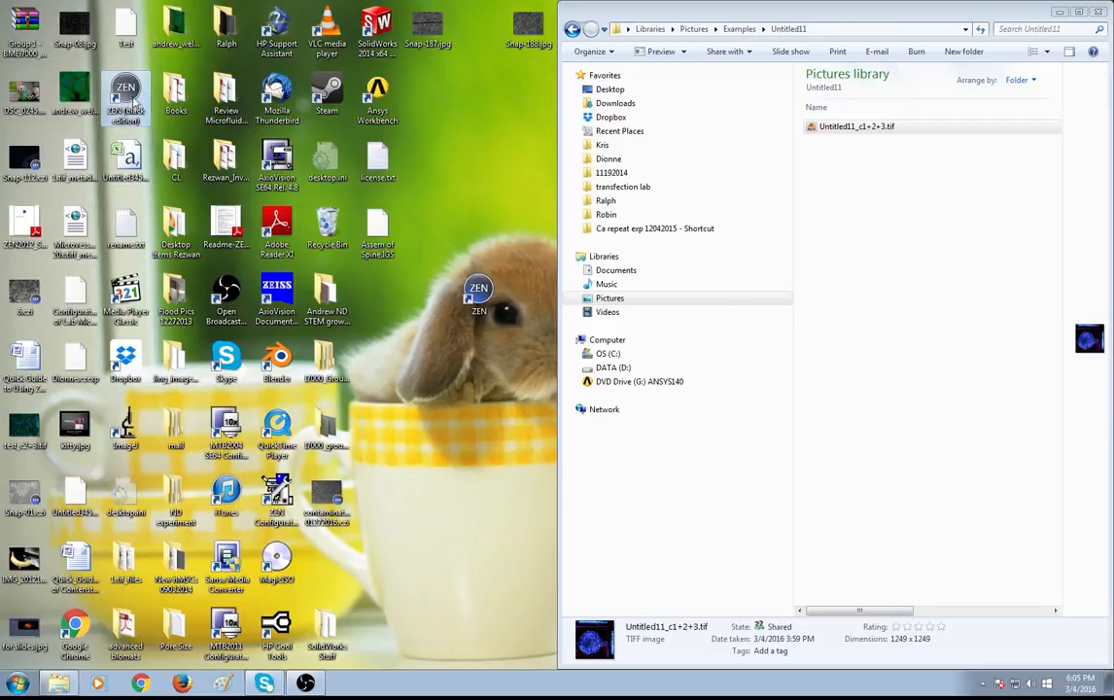
pyautogui.click(739, 29)
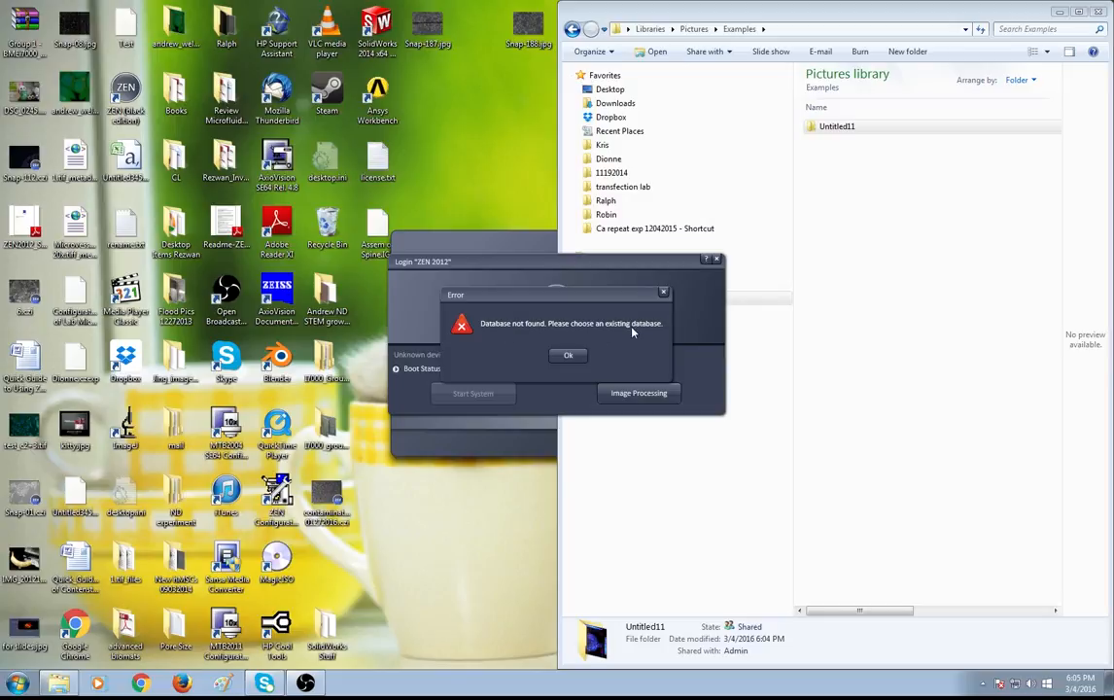
# Dismiss the database error, start ZEN 2012 in Image Processing mode, and maximize its window
pyautogui.click(569, 356)
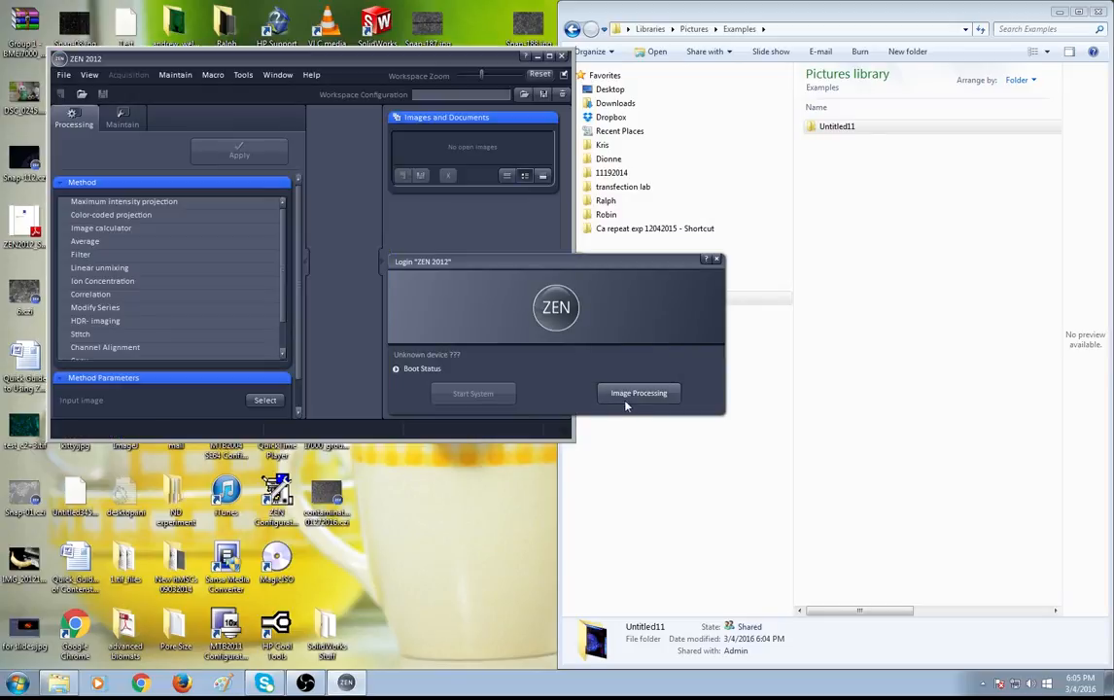
pyautogui.click(637, 394)
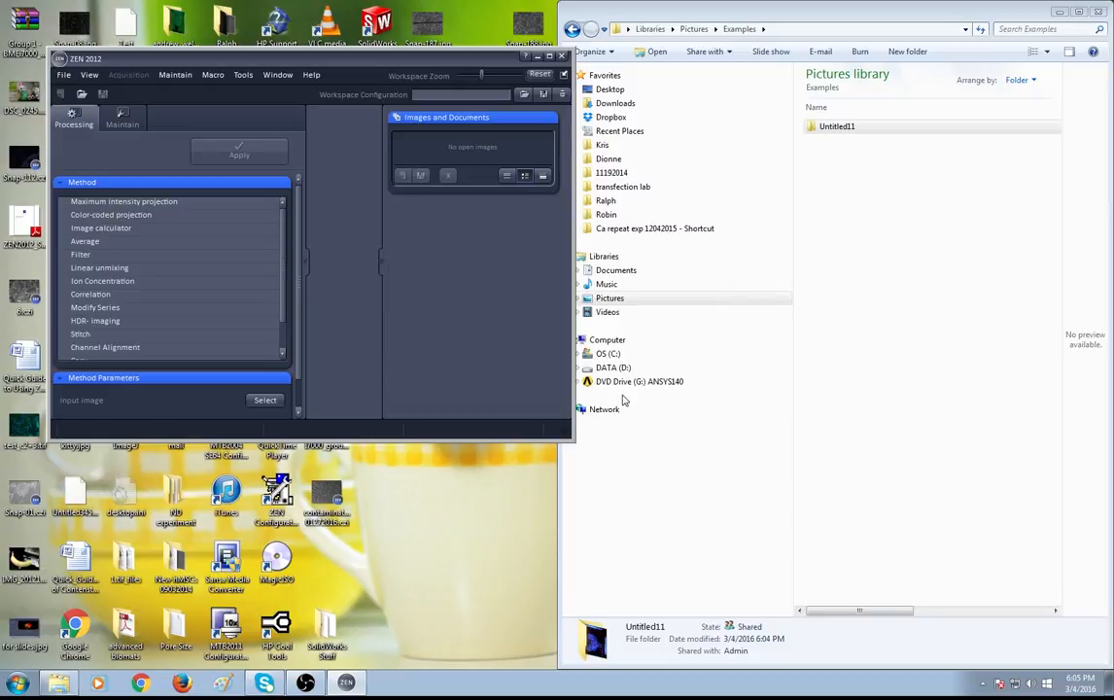
pyautogui.doubleClick(276, 61)
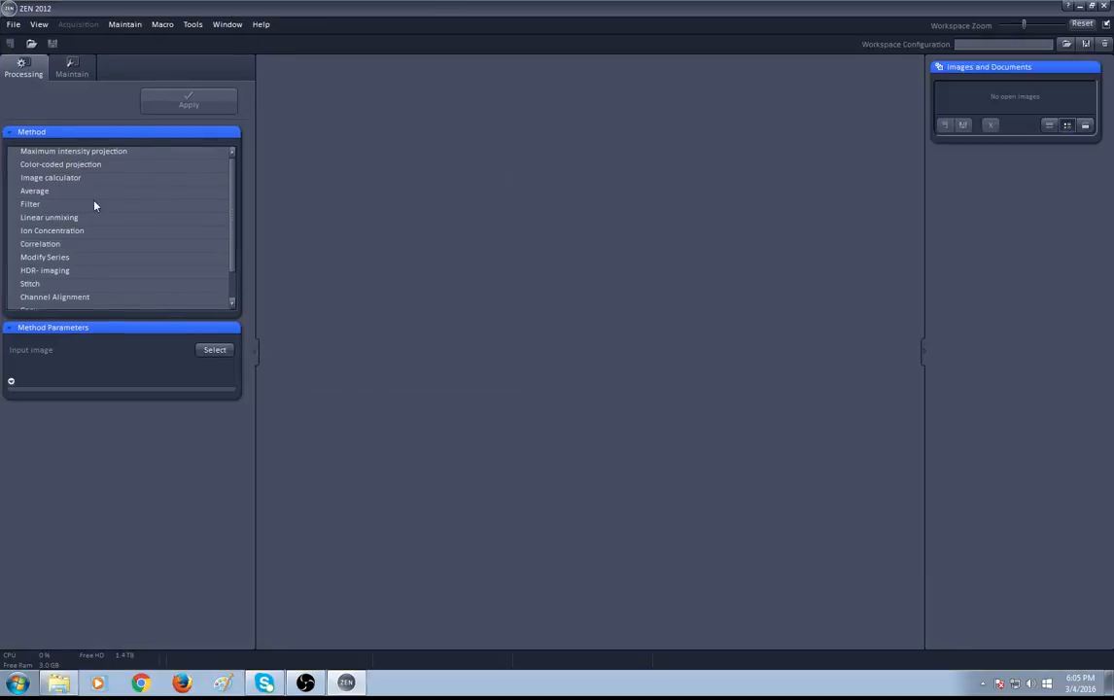
# Select the Maximum intensity projection method and open the Median1.czi image
pyautogui.moveTo(232, 175)
pyautogui.mouseDown()
pyautogui.moveTo(232, 209)
pyautogui.moveTo(231, 160)
pyautogui.mouseUp()
pyautogui.click(16, 131)
pyautogui.click(17, 132)
pyautogui.click(77, 152)
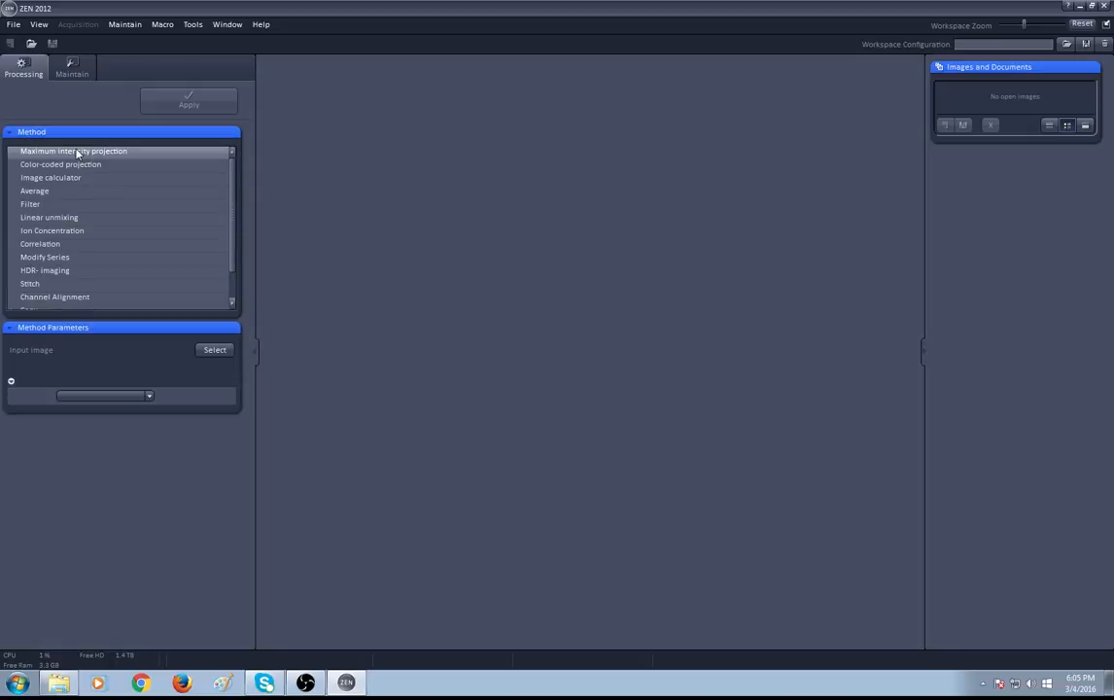
pyautogui.click(32, 43)
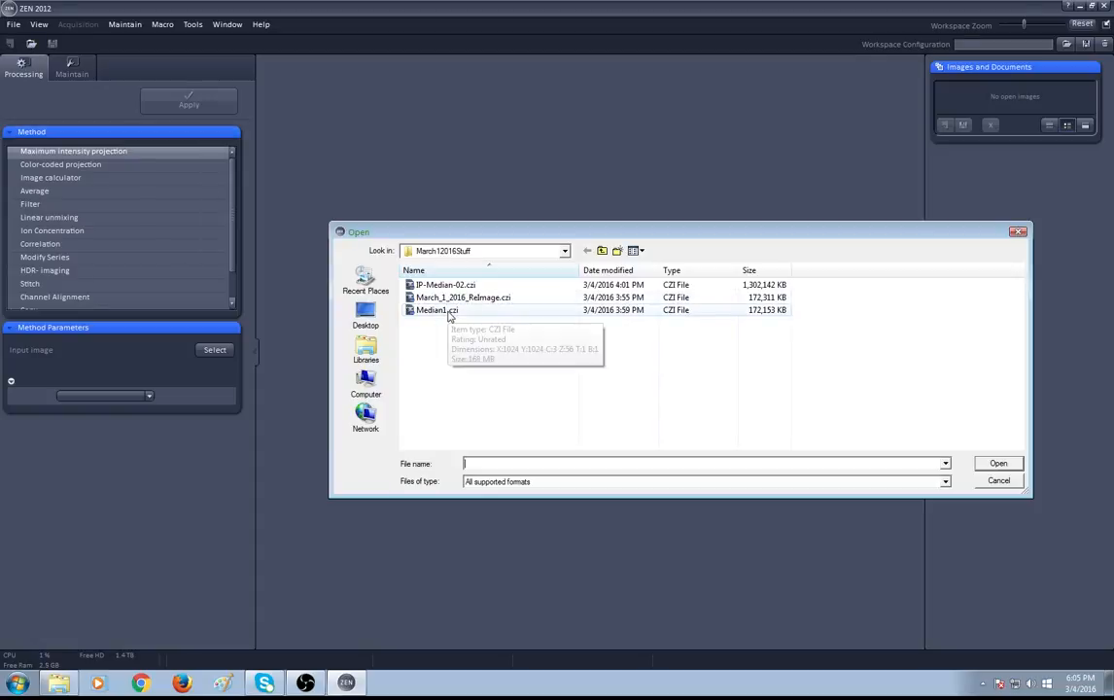
pyautogui.doubleClick(448, 312)
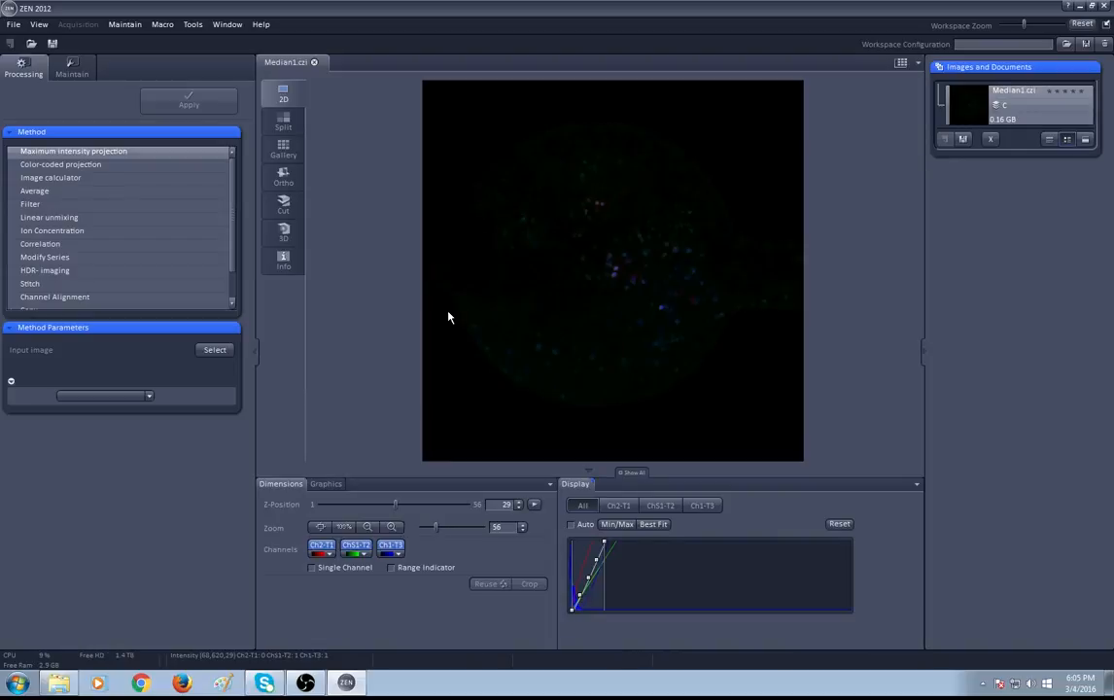
# Set Median1 as the input image and apply the maximum intensity projection along Z
pyautogui.moveTo(395, 505); pyautogui.dragTo(491, 513)
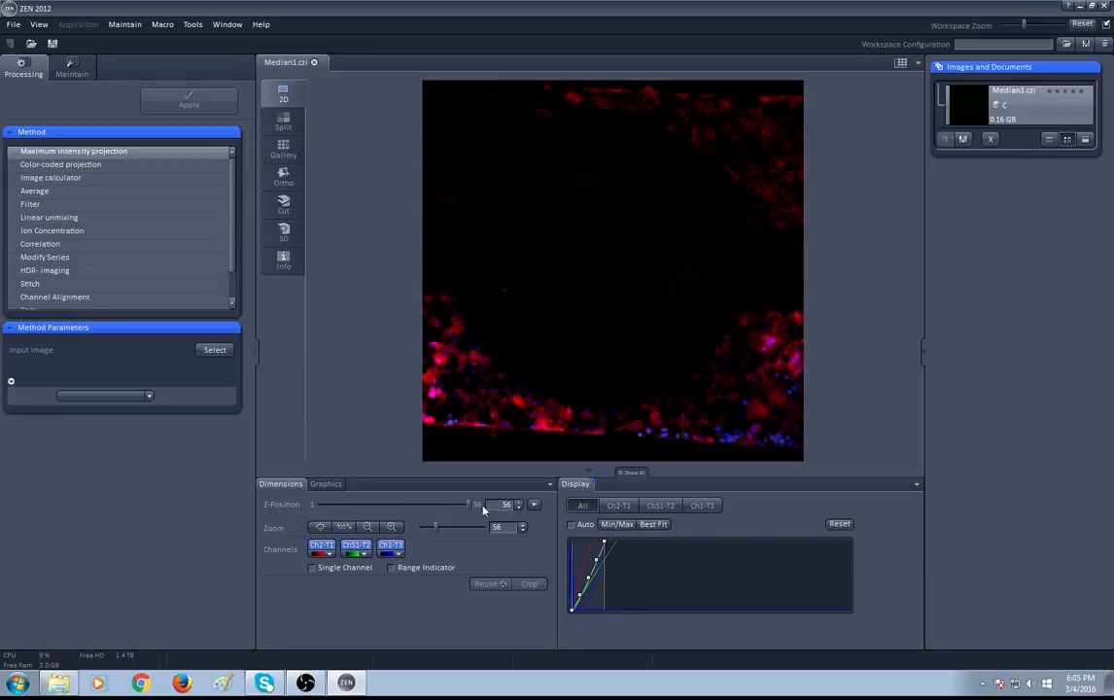
pyautogui.click(210, 351)
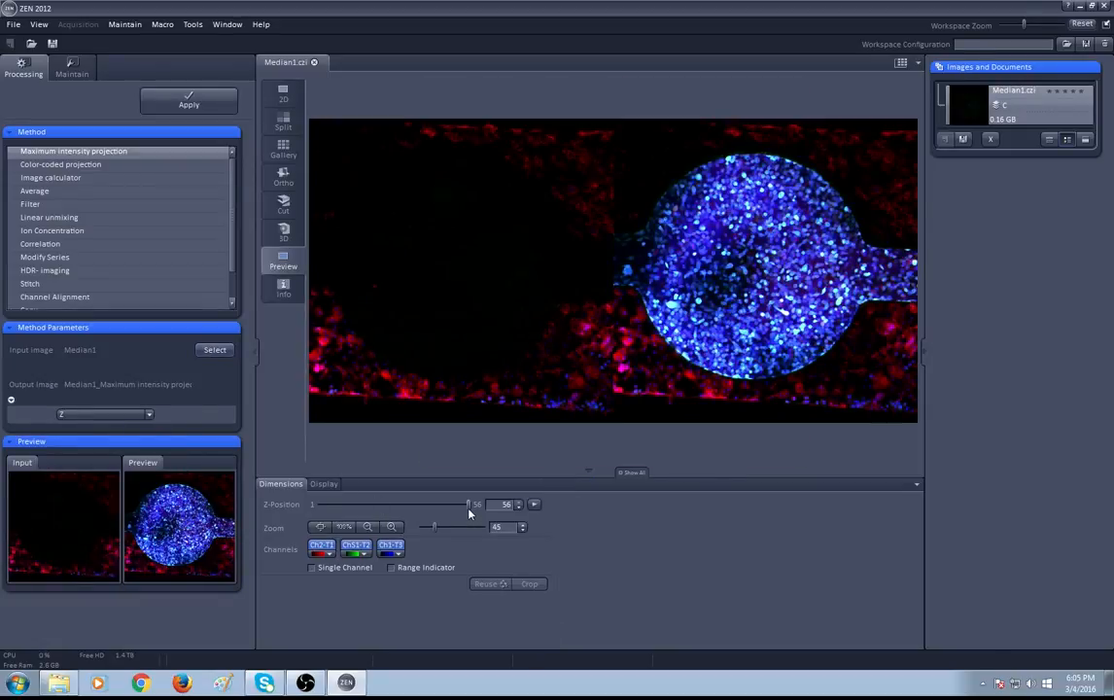
pyautogui.moveTo(469, 512)
pyautogui.mouseDown()
pyautogui.moveTo(331, 510)
pyautogui.moveTo(472, 505)
pyautogui.mouseUp()
pyautogui.click(187, 99)
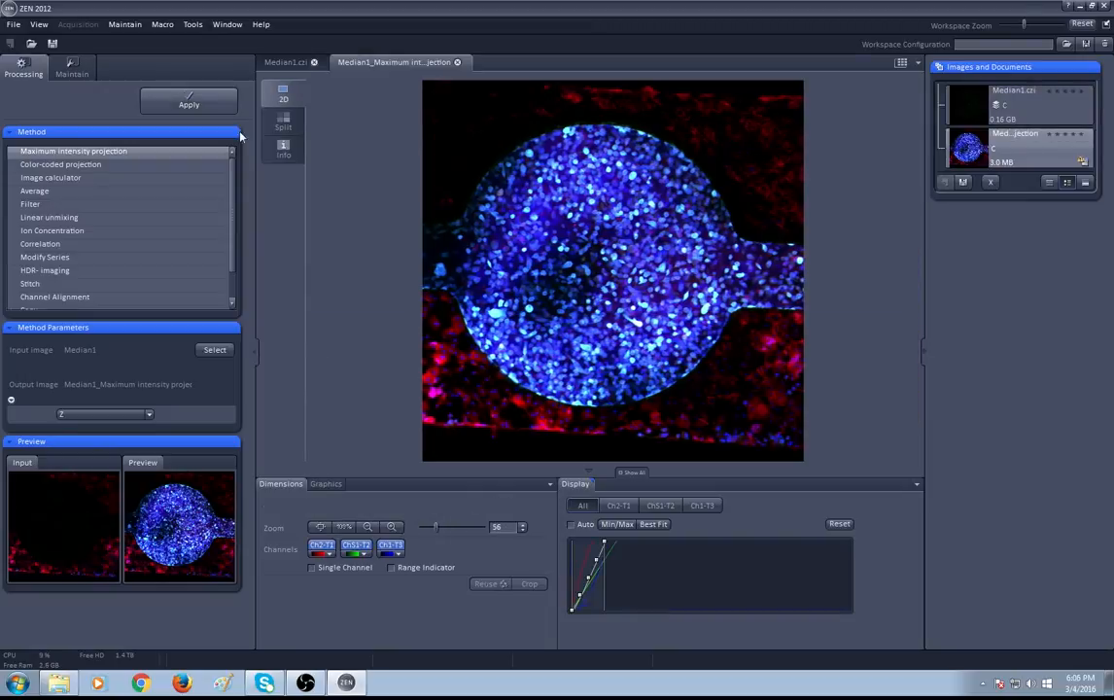
# Open the Export dialog for the projection image and choose Tagged Image File as the format
pyautogui.click(14, 24)
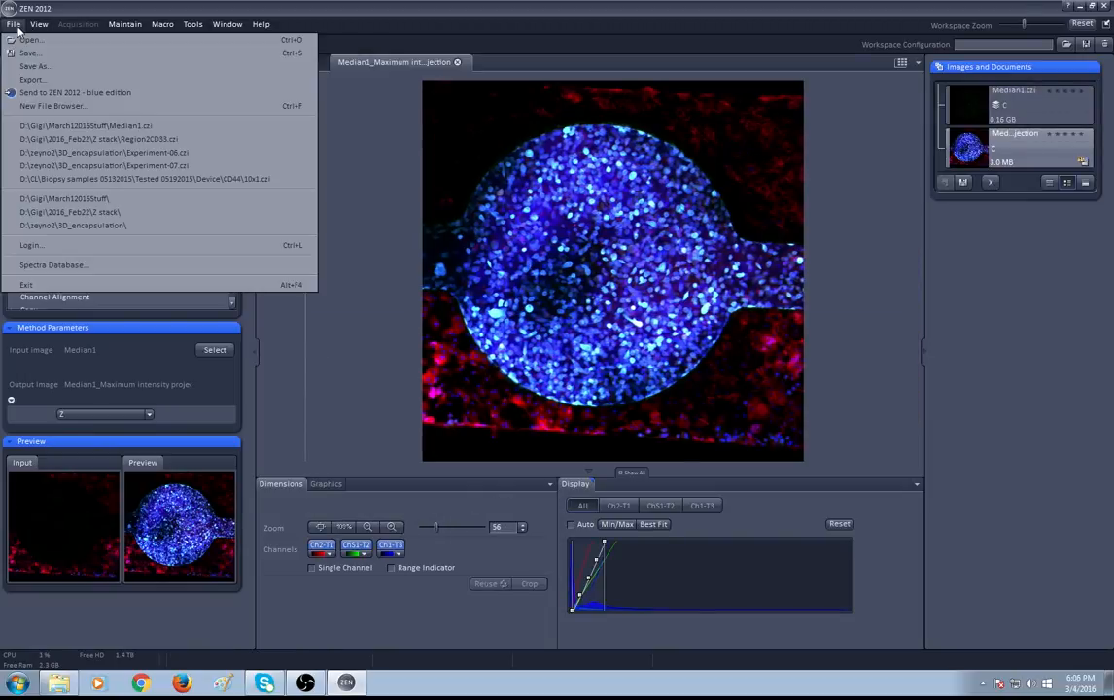
pyautogui.click(18, 80)
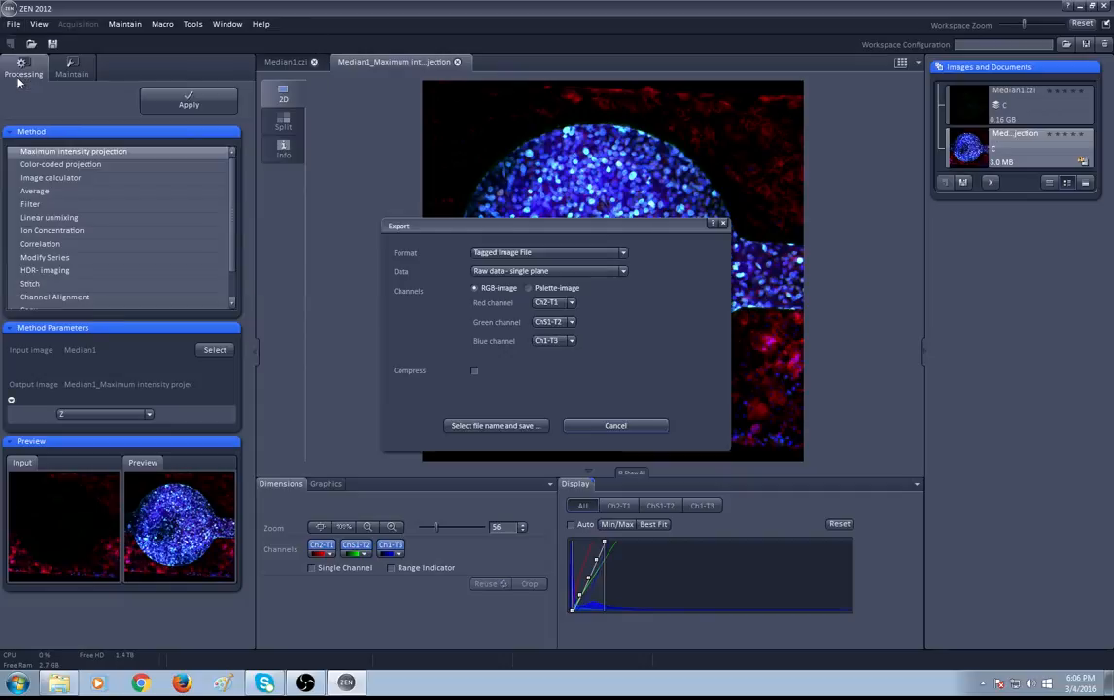
pyautogui.moveTo(554, 228); pyautogui.dragTo(287, 295)
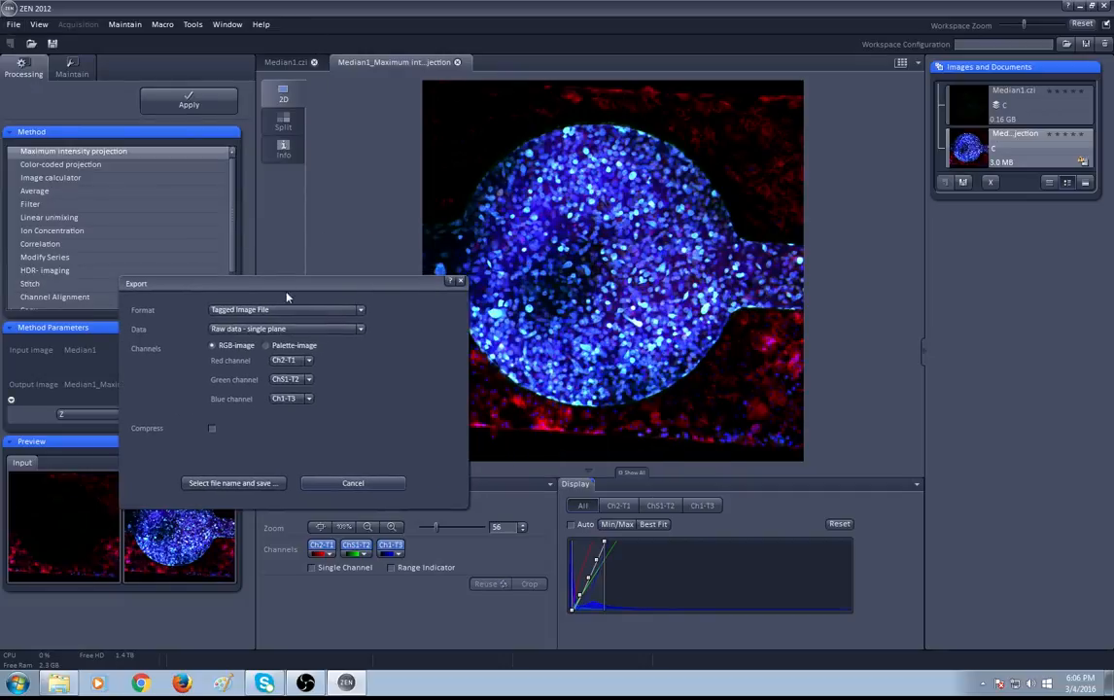
pyautogui.click(350, 310)
pyautogui.scroll(1, 321, 384)
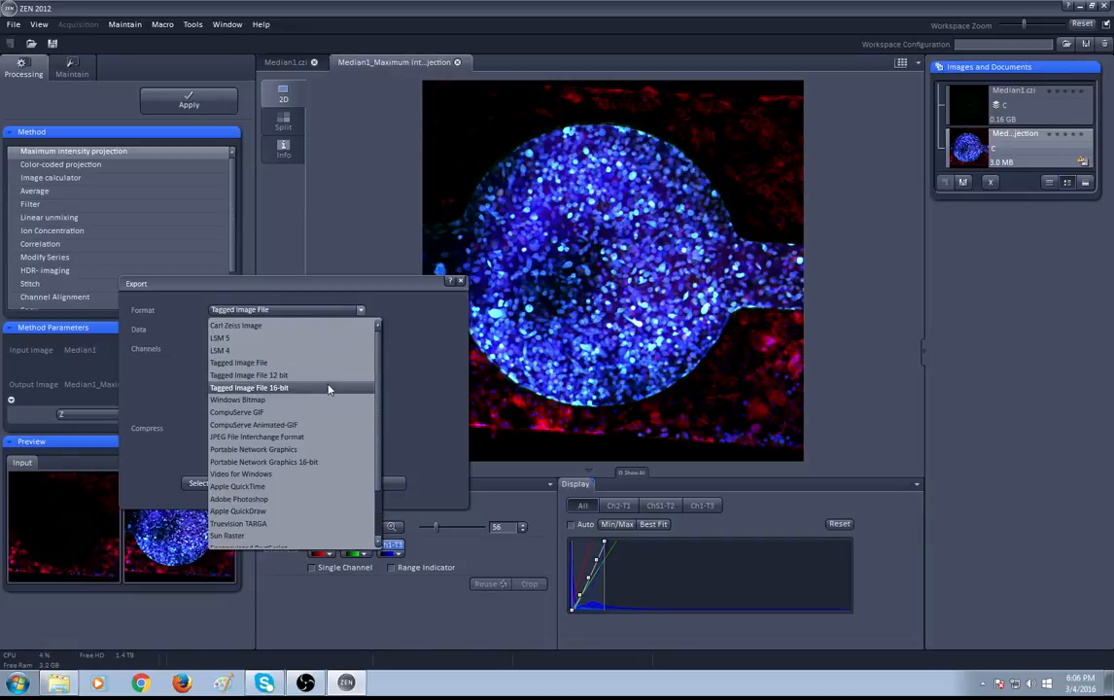
pyautogui.click(275, 362)
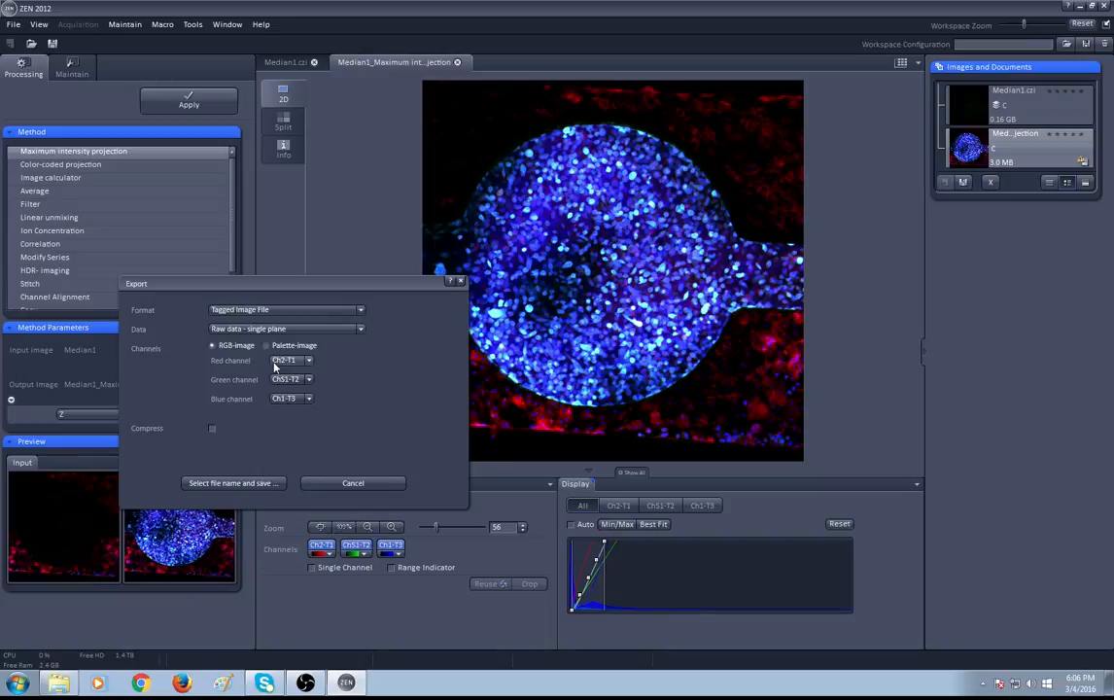
pyautogui.click(270, 314)
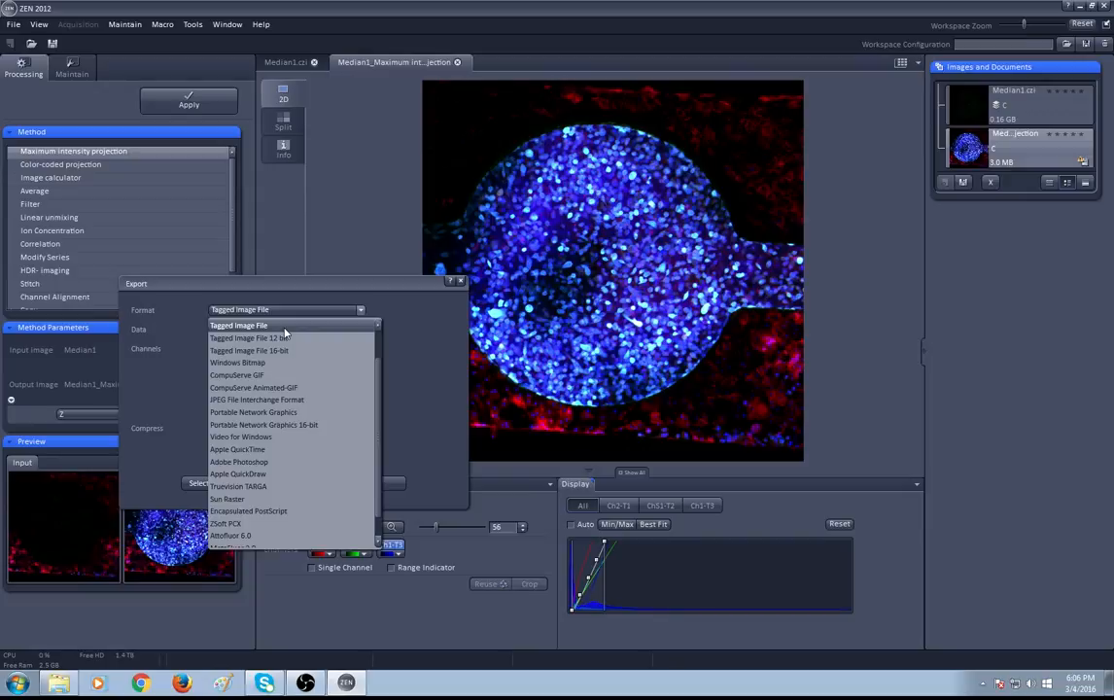
pyautogui.click(284, 331)
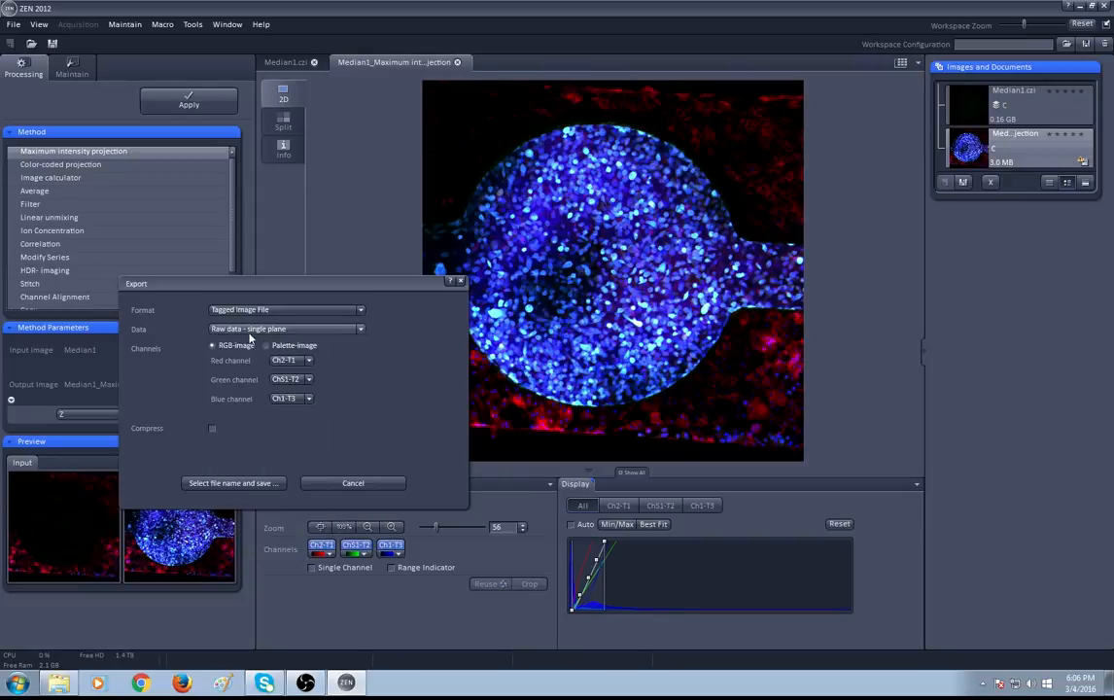
# Set the export data to Contents of image window - single plane, keeping RGB-image channels
pyautogui.click(252, 332)
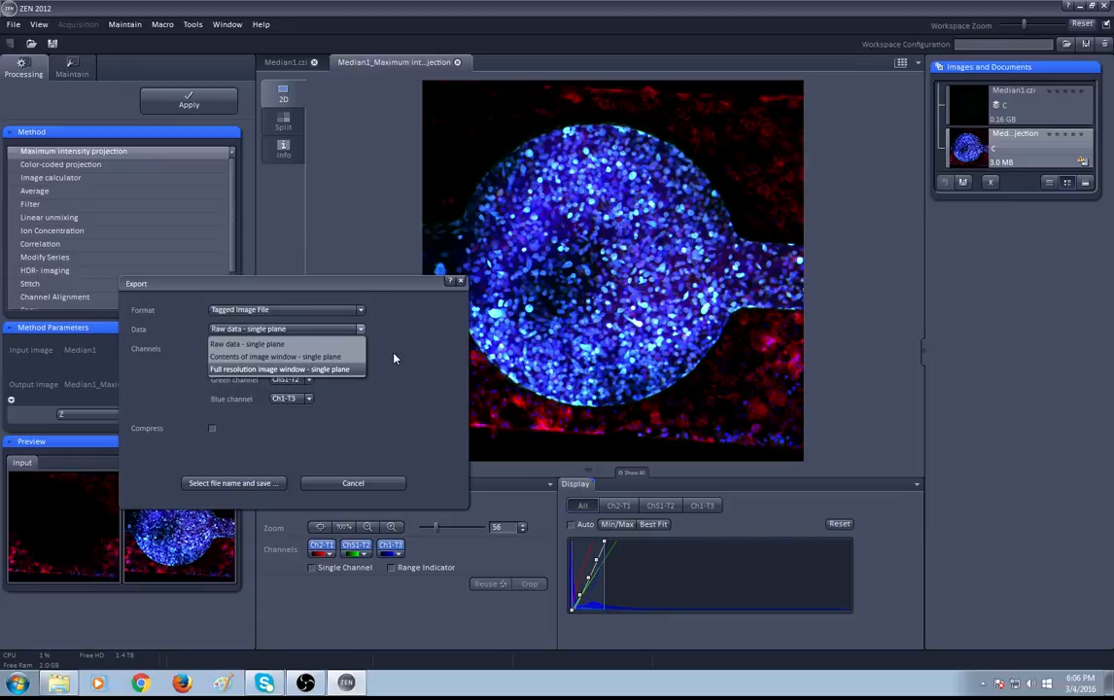
pyautogui.click(394, 359)
pyautogui.click(303, 327)
pyautogui.click(257, 345)
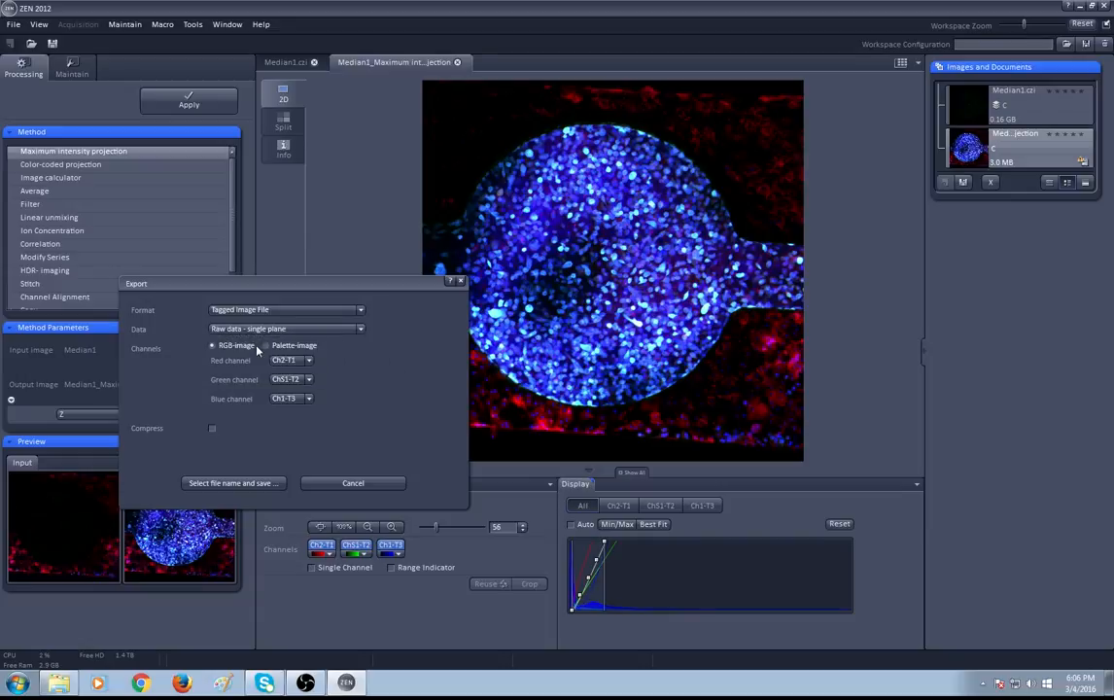
pyautogui.click(278, 348)
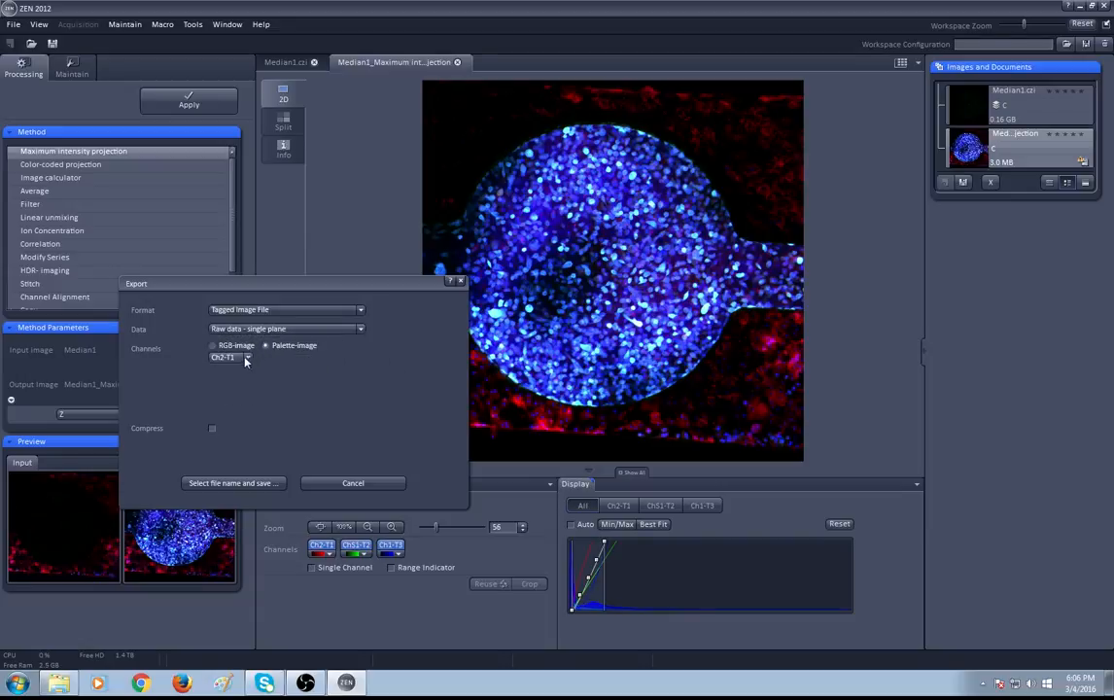
pyautogui.click(242, 347)
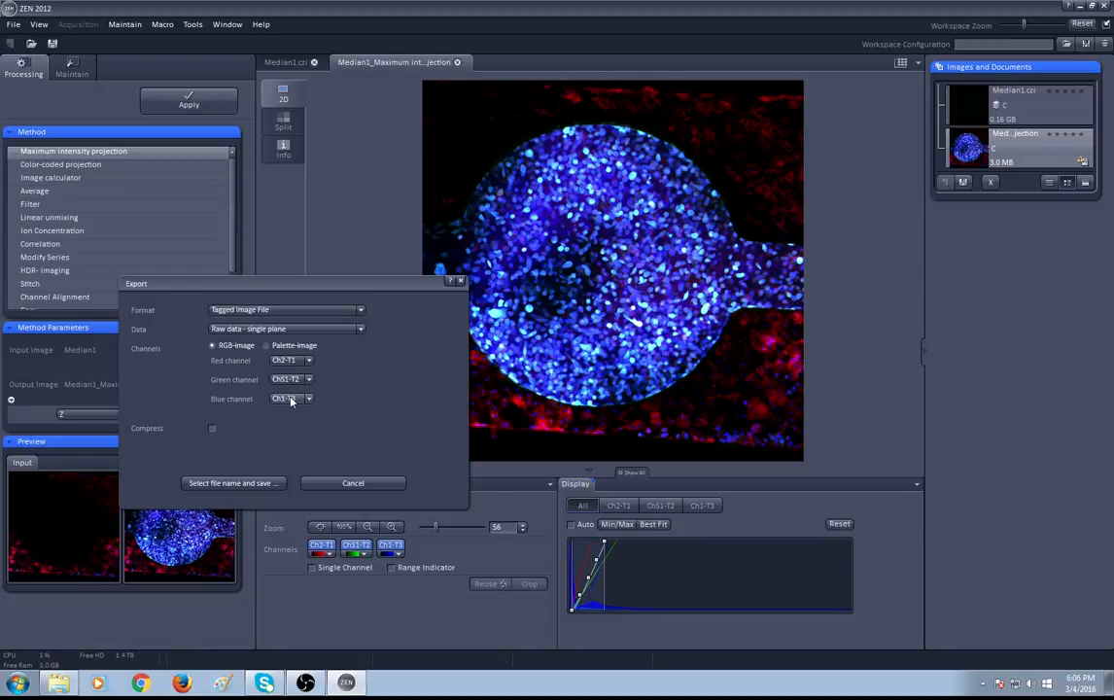
pyautogui.click(248, 331)
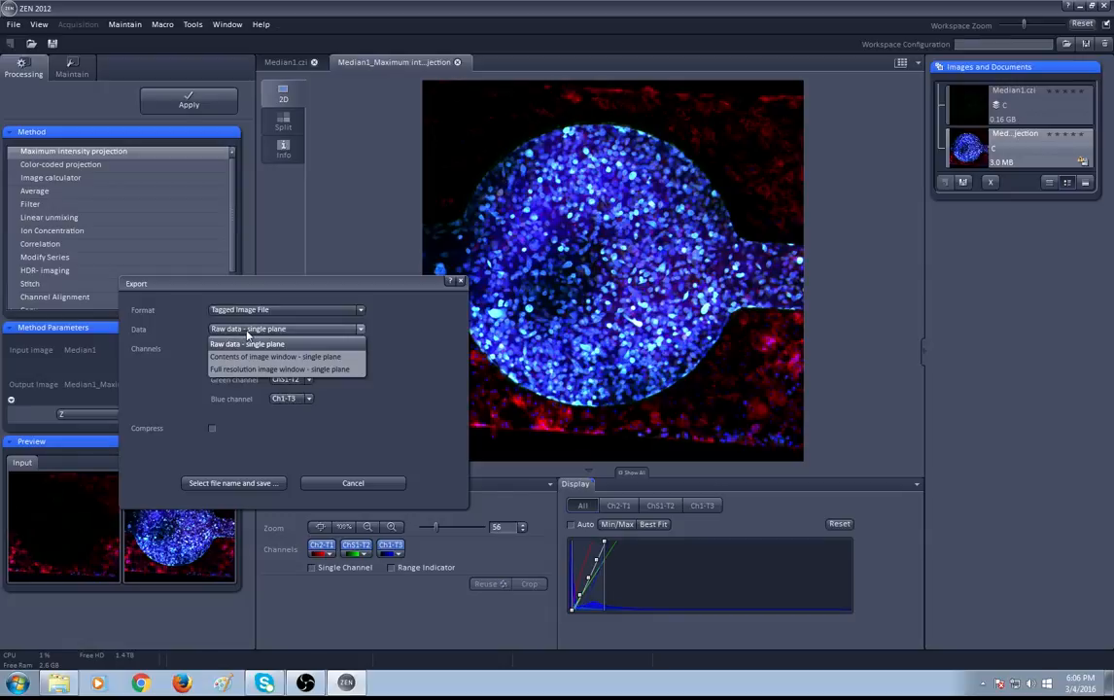
pyautogui.click(249, 357)
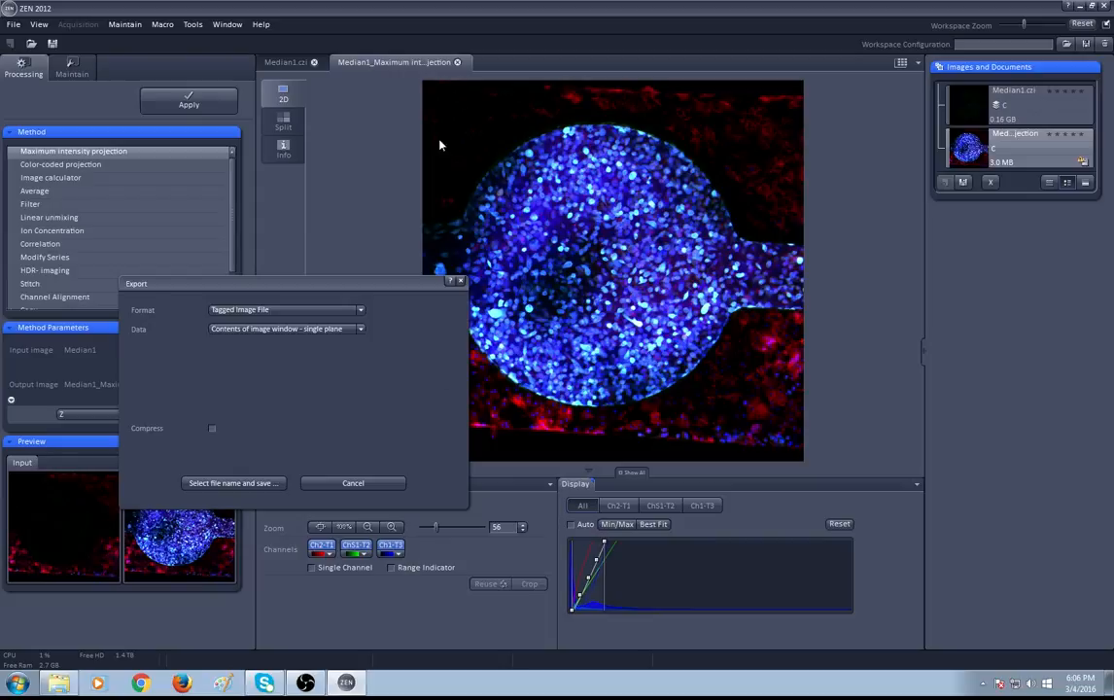
# Proceed to saving and navigate to the Examples folder in the Pictures library
pyautogui.click(255, 483)
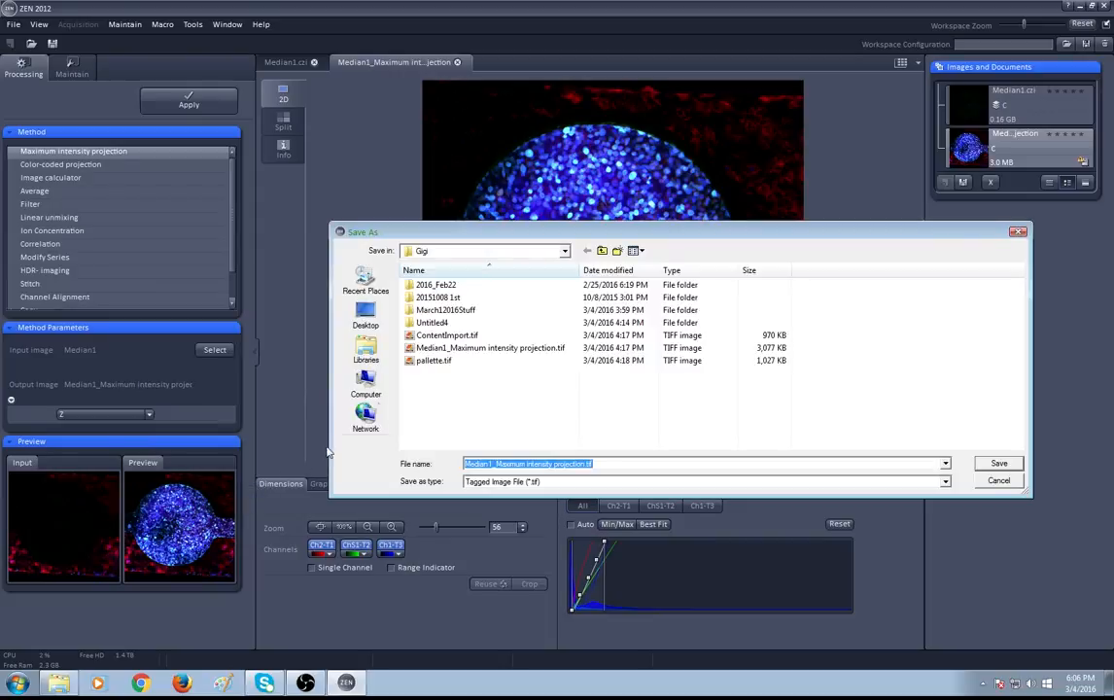
pyautogui.click(602, 251)
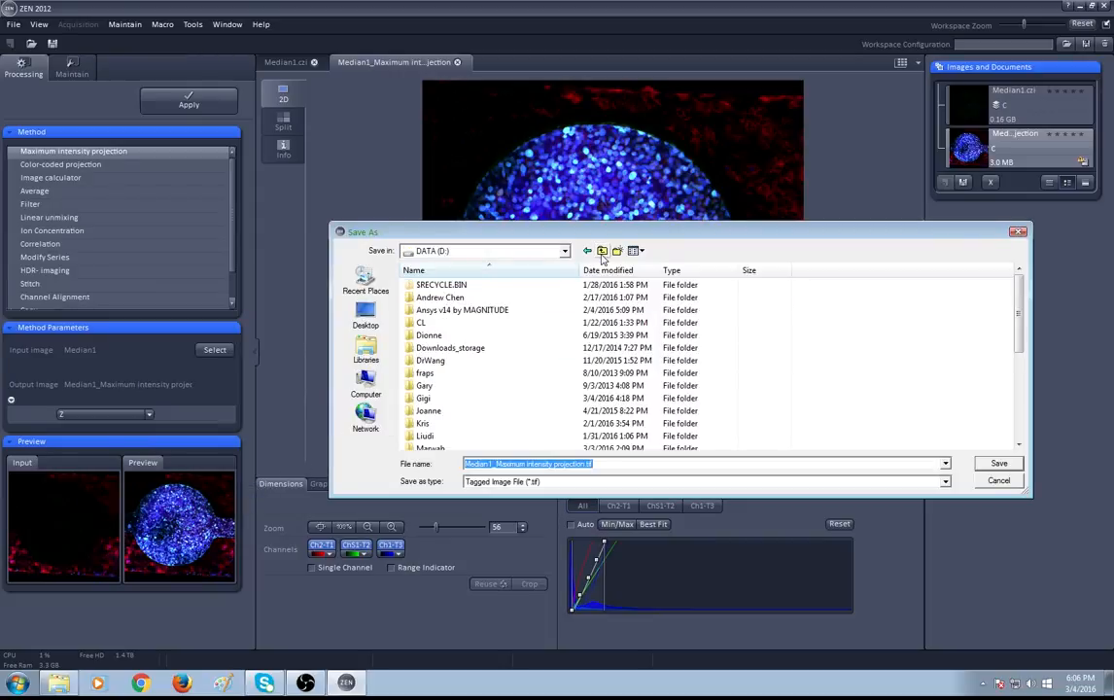
pyautogui.click(366, 348)
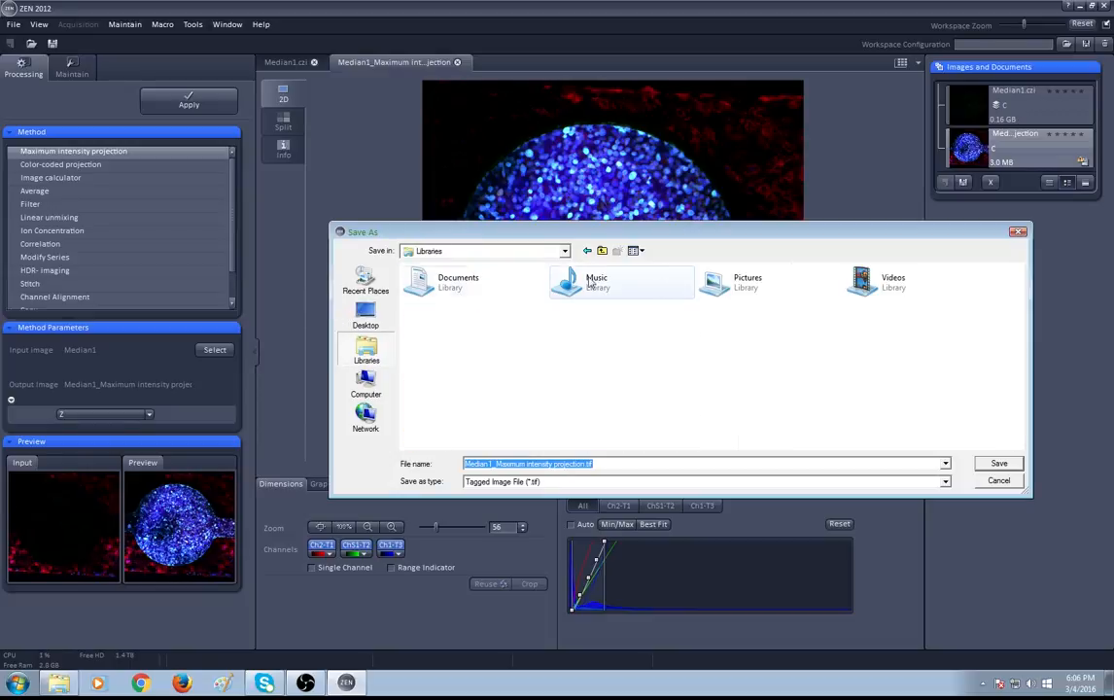
pyautogui.doubleClick(741, 284)
pyautogui.doubleClick(430, 283)
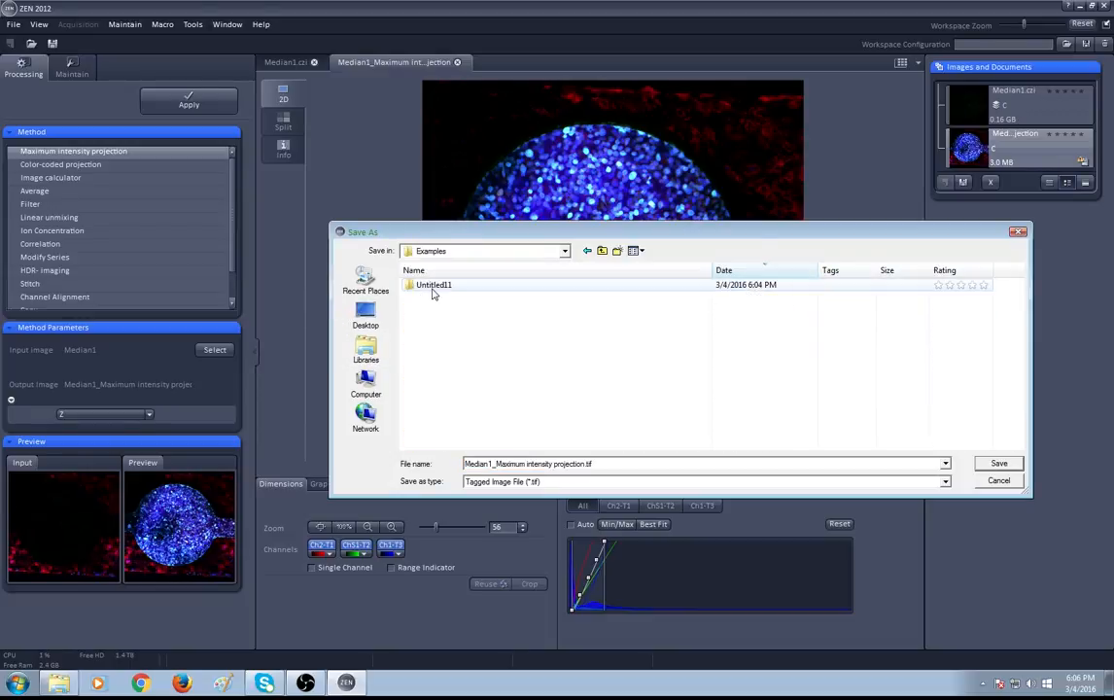
# Save the exported TIFF as Image1_Content
pyautogui.click(632, 464)
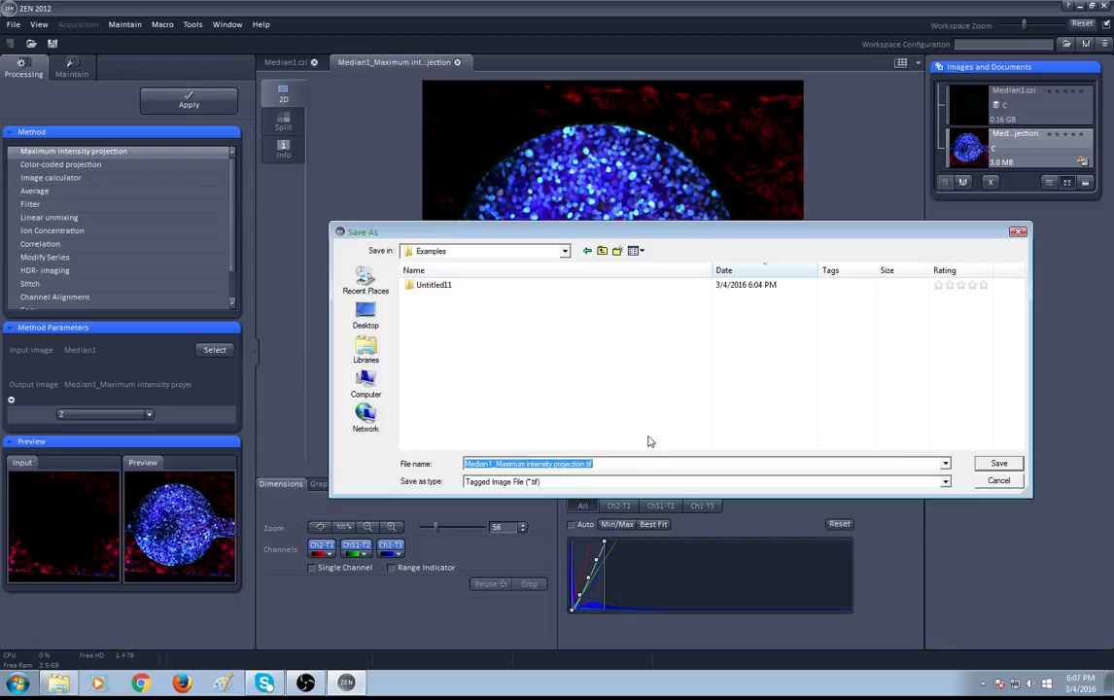
pyautogui.moveTo(548, 234); pyautogui.dragTo(532, 190)
pyautogui.write('Image1')
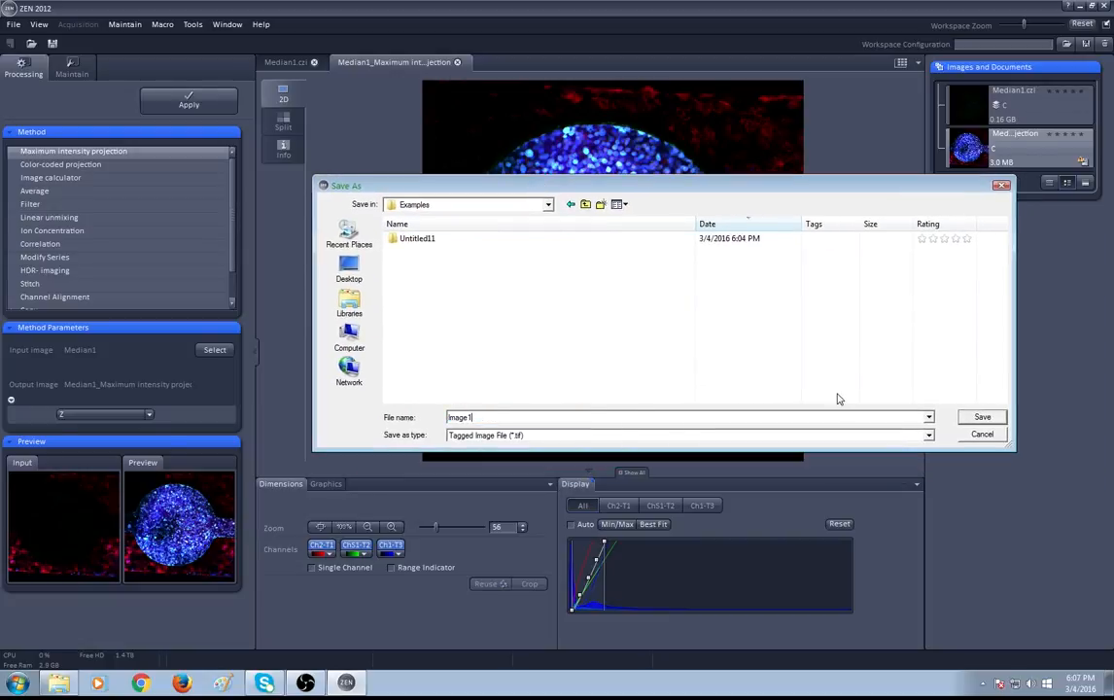
pyautogui.write('_Content')
pyautogui.press('Return')
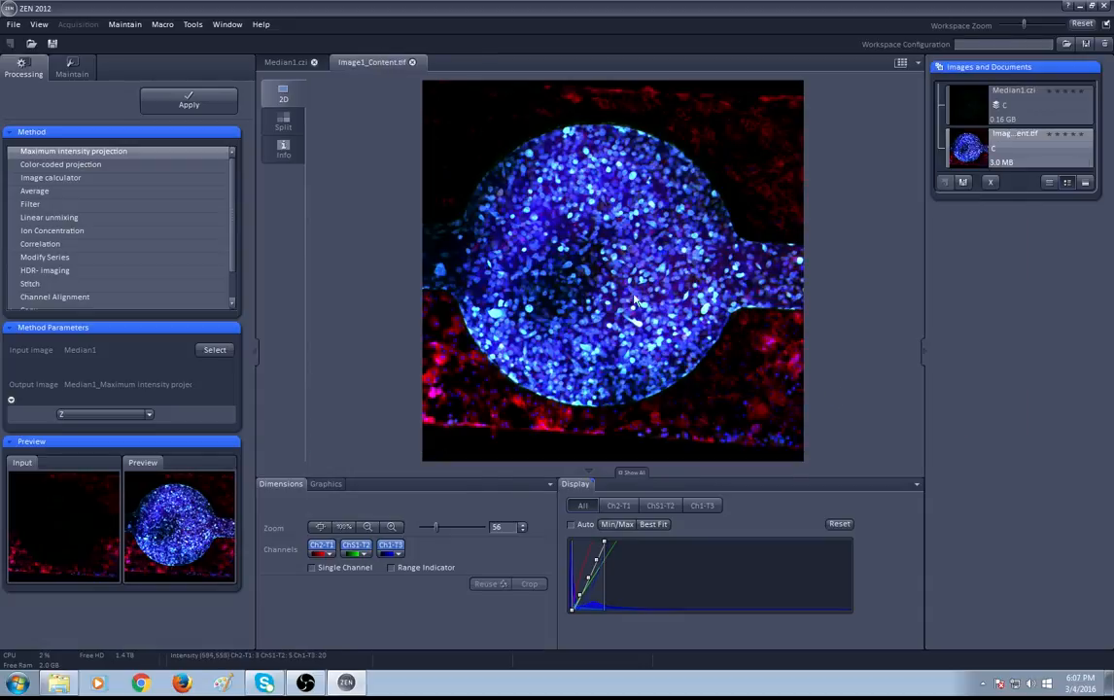
# Close the exported image tab and re-apply the maximum intensity projection
pyautogui.click(411, 62)
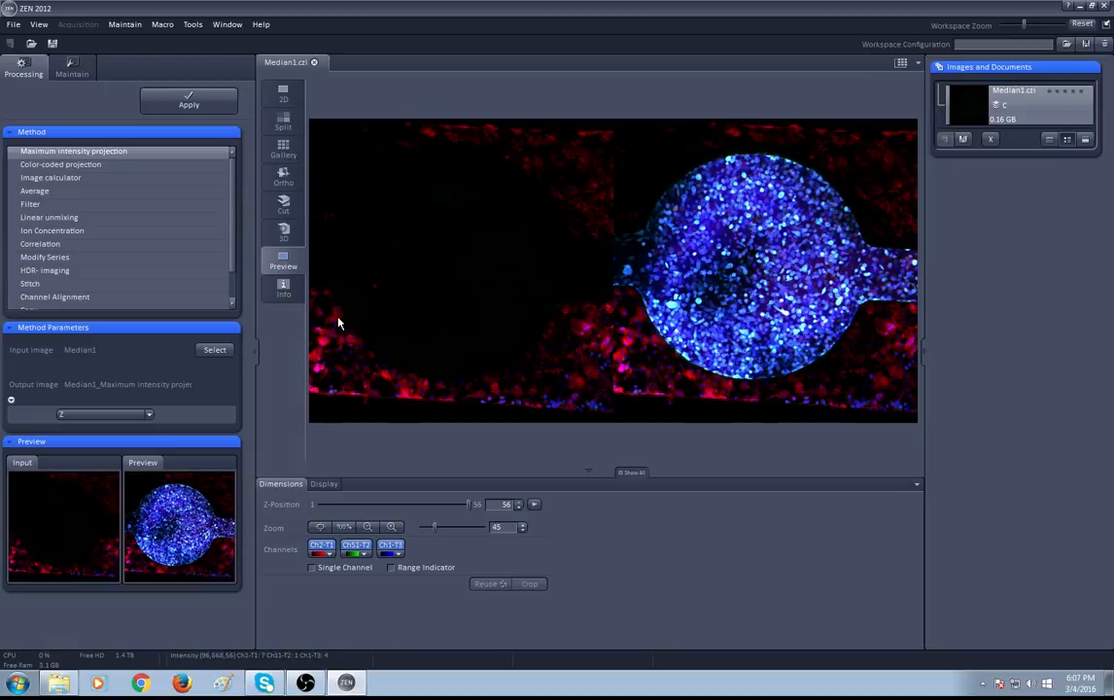
pyautogui.click(187, 106)
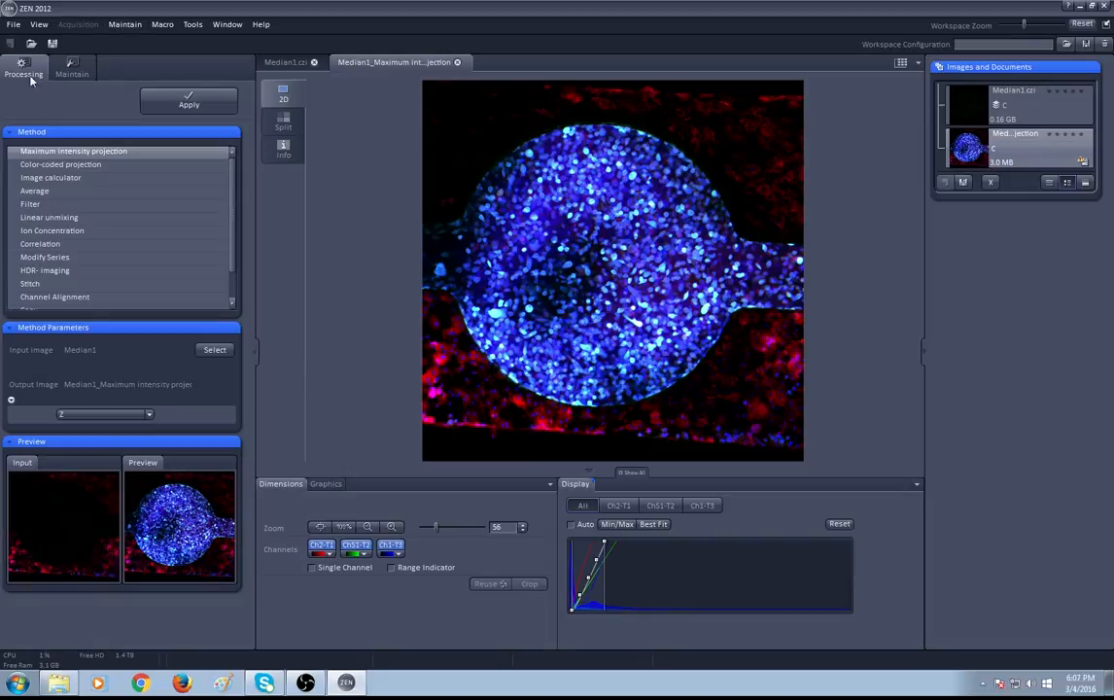
# Export the projection again with Full resolution image window - single plane as the data
pyautogui.click(12, 25)
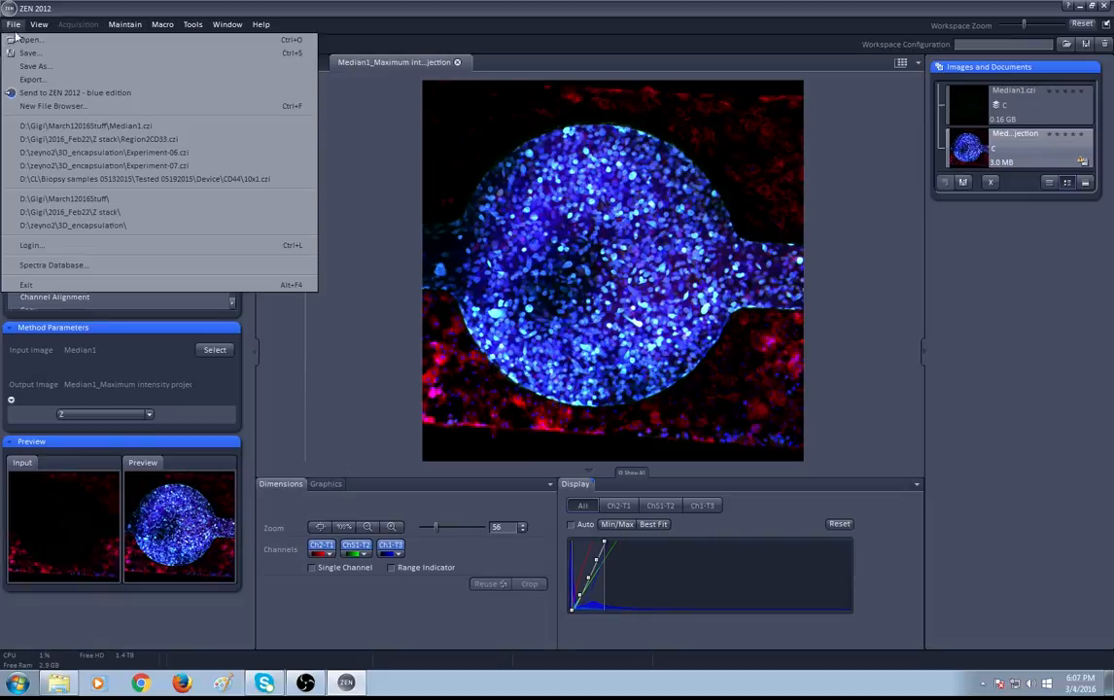
pyautogui.click(77, 86)
pyautogui.click(501, 275)
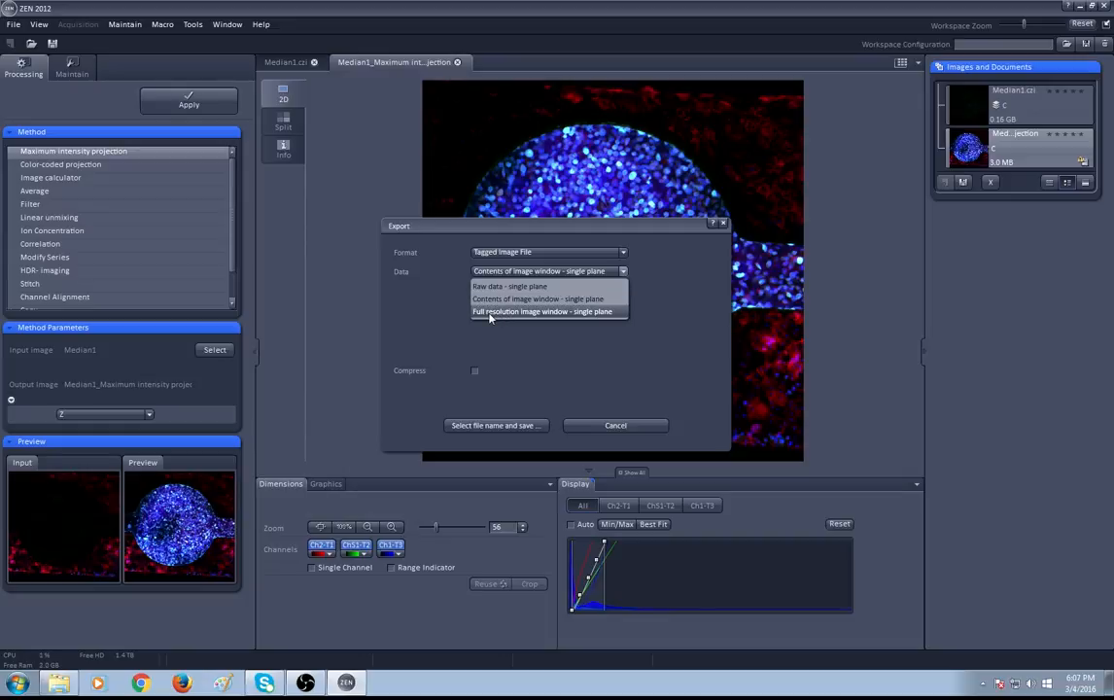
pyautogui.click(490, 313)
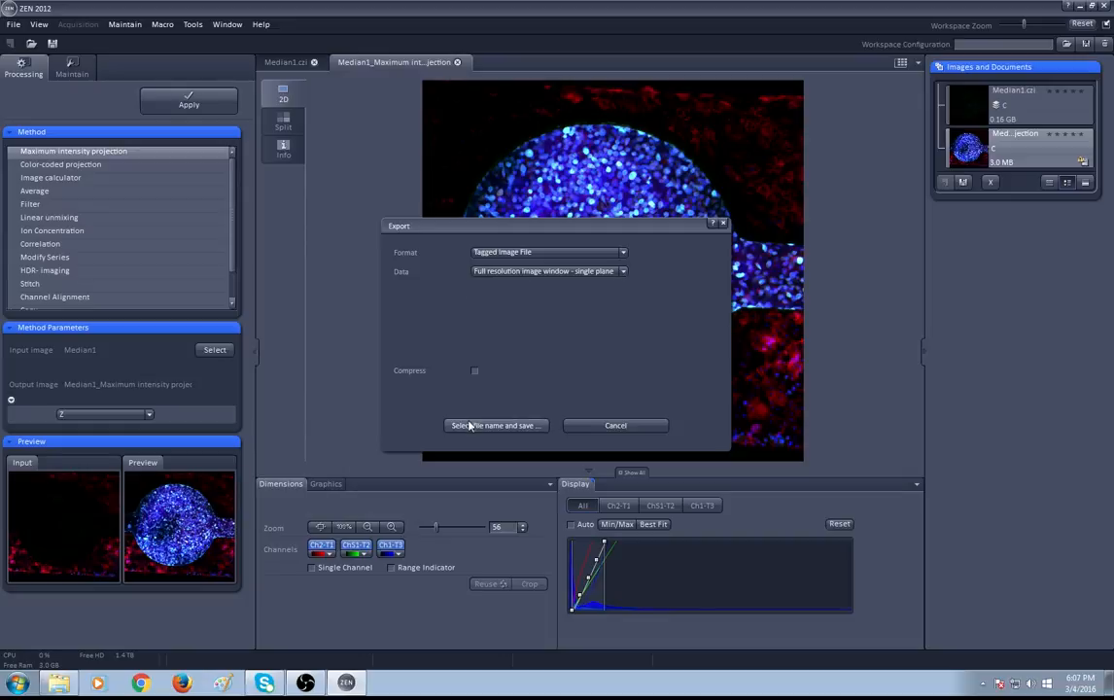
pyautogui.click(470, 426)
# Save this export in Examples as Image1_Full
pyautogui.click(489, 297)
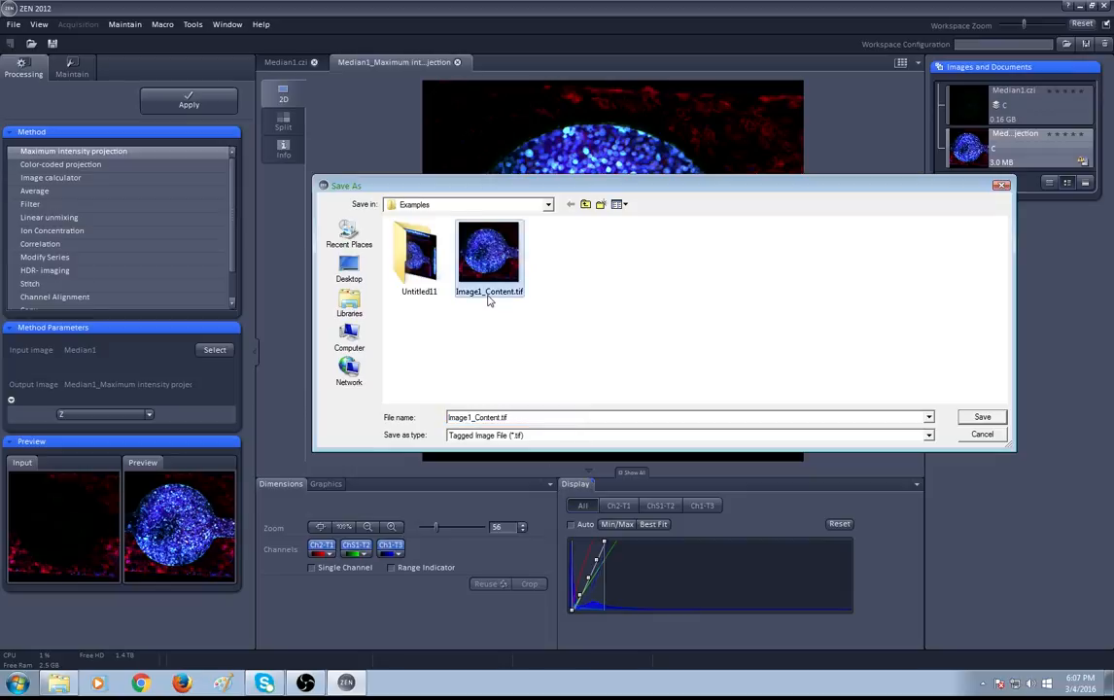
pyautogui.click(503, 418)
pyautogui.moveTo(502, 418); pyautogui.dragTo(480, 420)
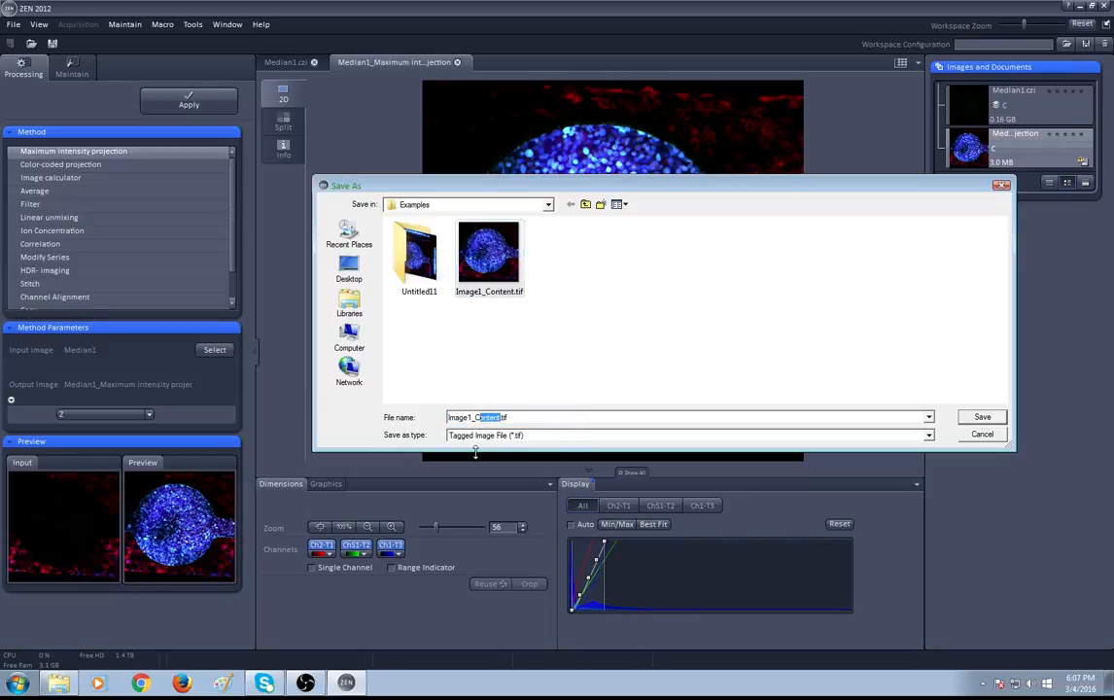
pyautogui.press('BackSpace')
pyautogui.write('Full')
pyautogui.press('Return')
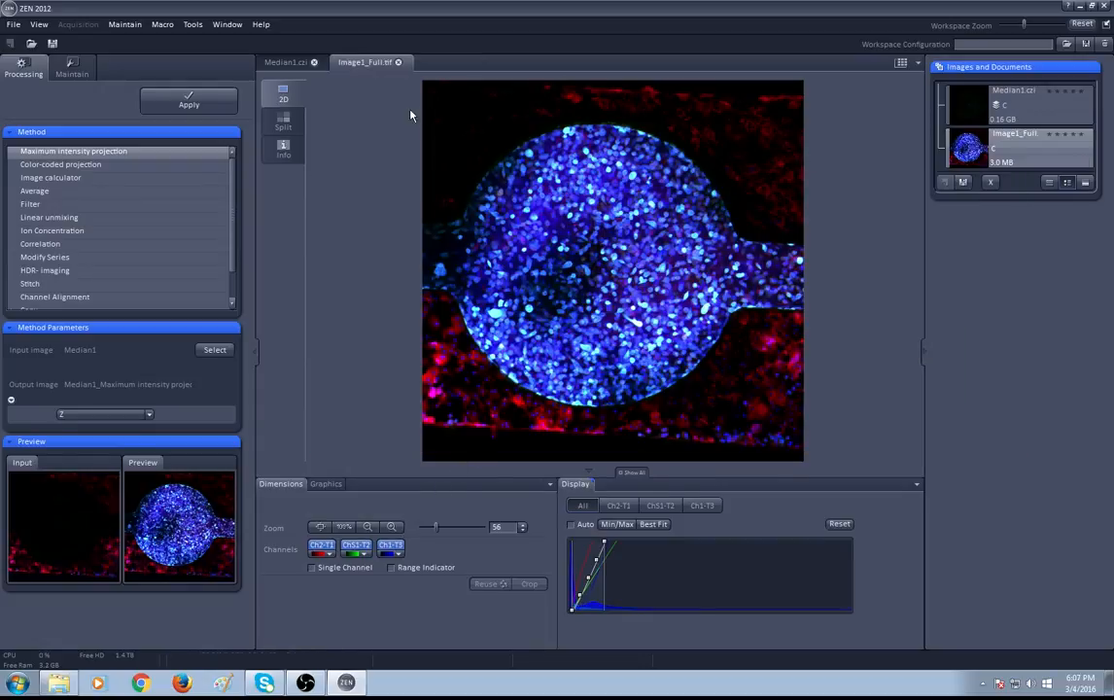
# Close the exported image tab and exit ZEN
pyautogui.click(398, 62)
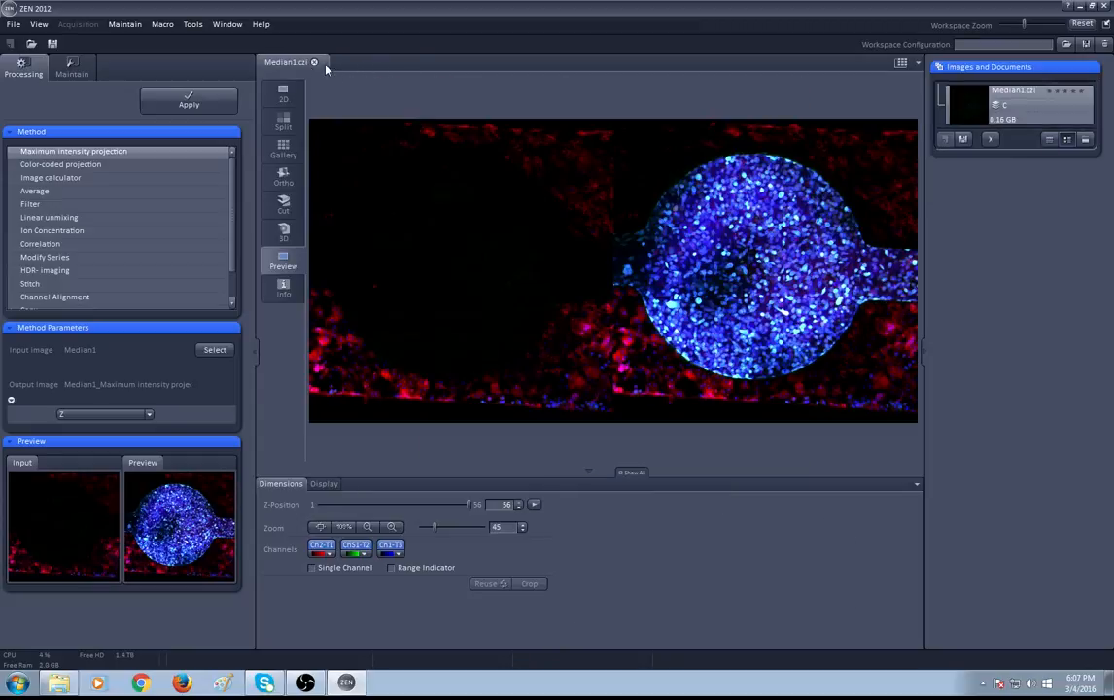
pyautogui.click(1105, 9)
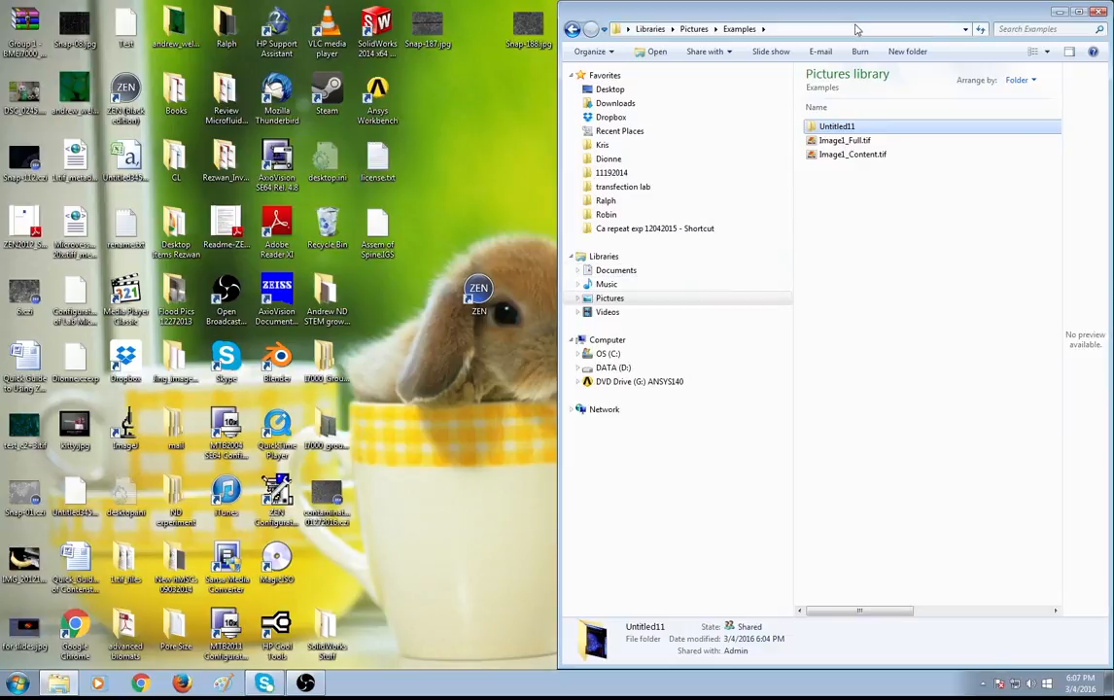
# Compare the Image1_Content and Image1_Full files' previews and details in the Examples folder
pyautogui.moveTo(856, 30); pyautogui.dragTo(813, 131)
pyautogui.click(406, 291)
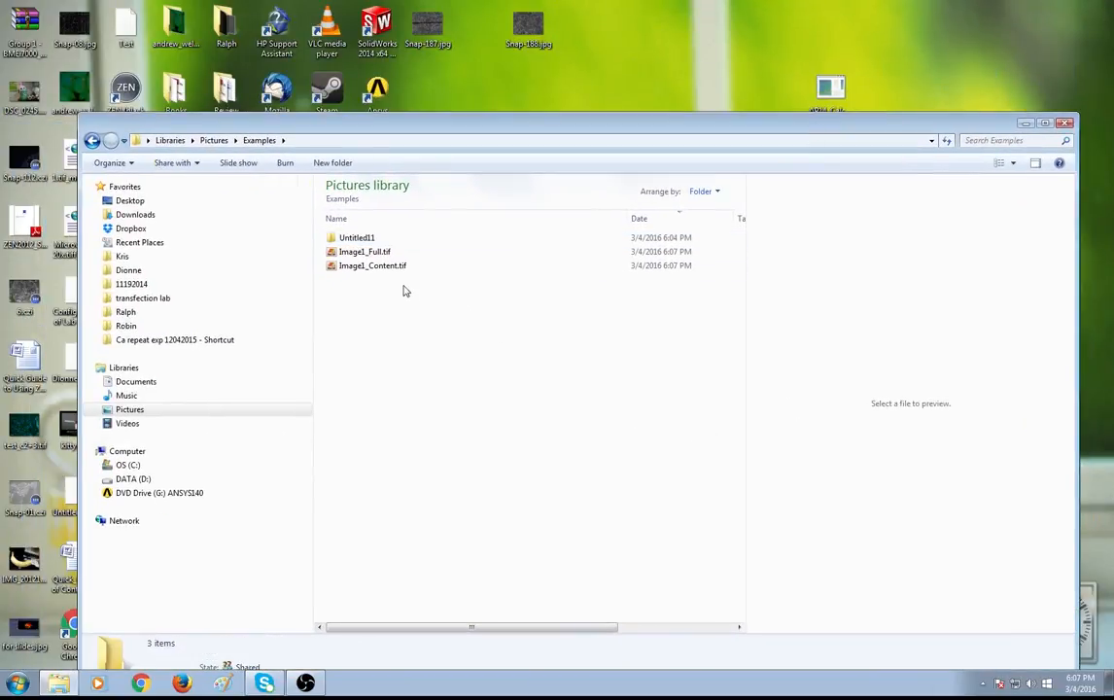
pyautogui.click(397, 267)
pyautogui.click(398, 255)
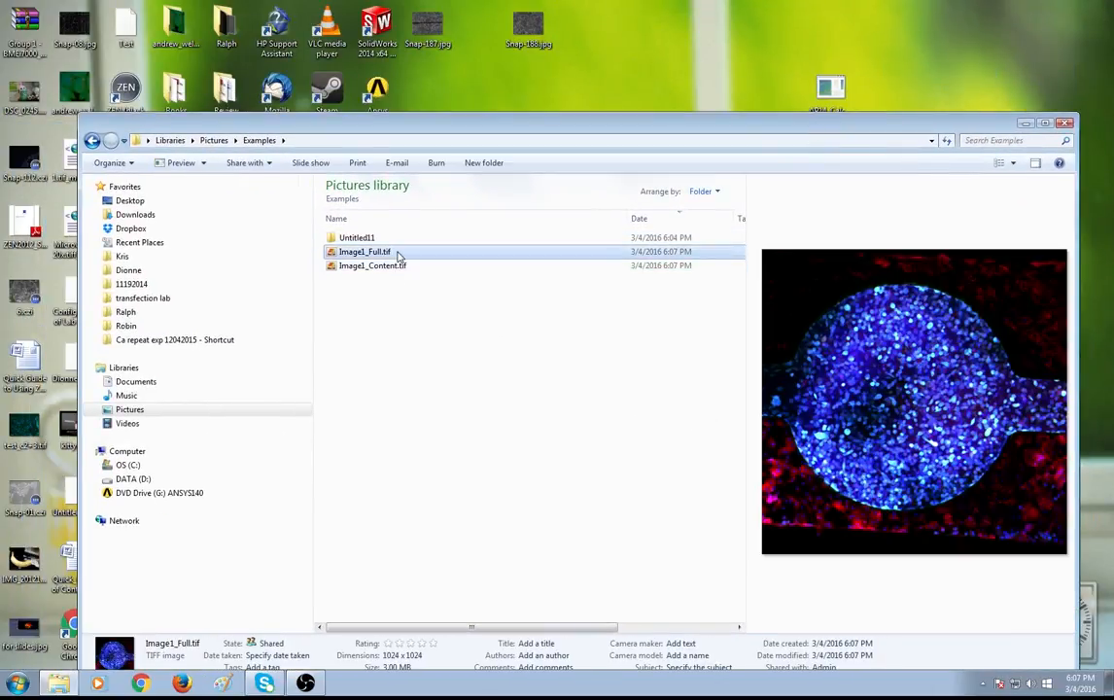
pyautogui.click(397, 267)
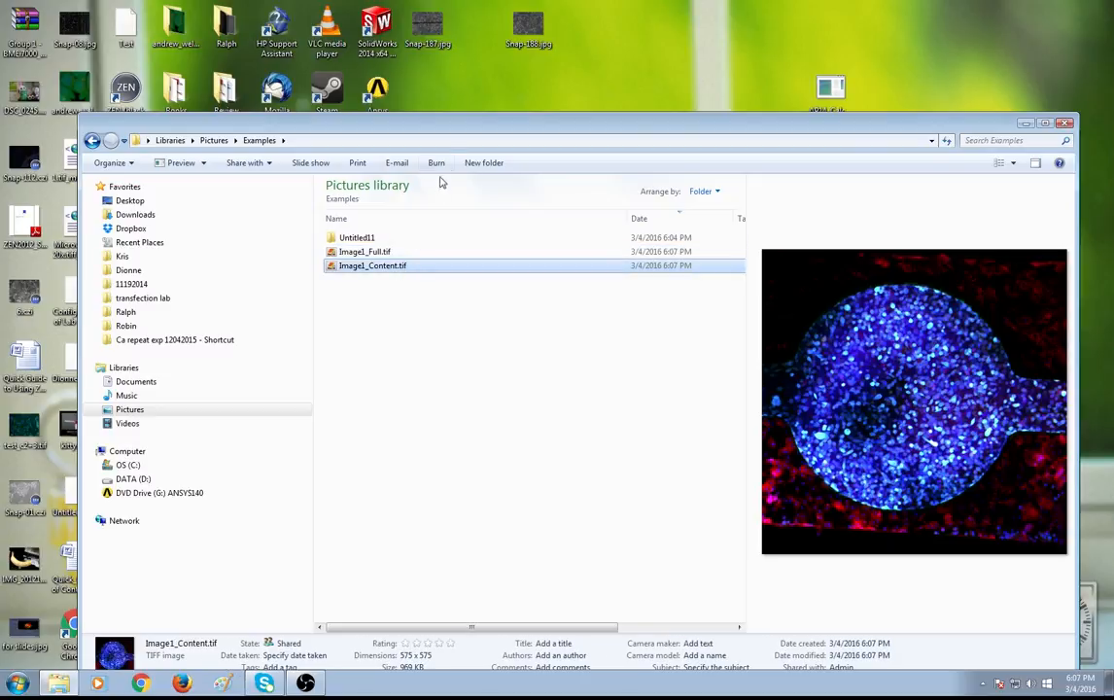
pyautogui.moveTo(405, 121); pyautogui.dragTo(411, 73)
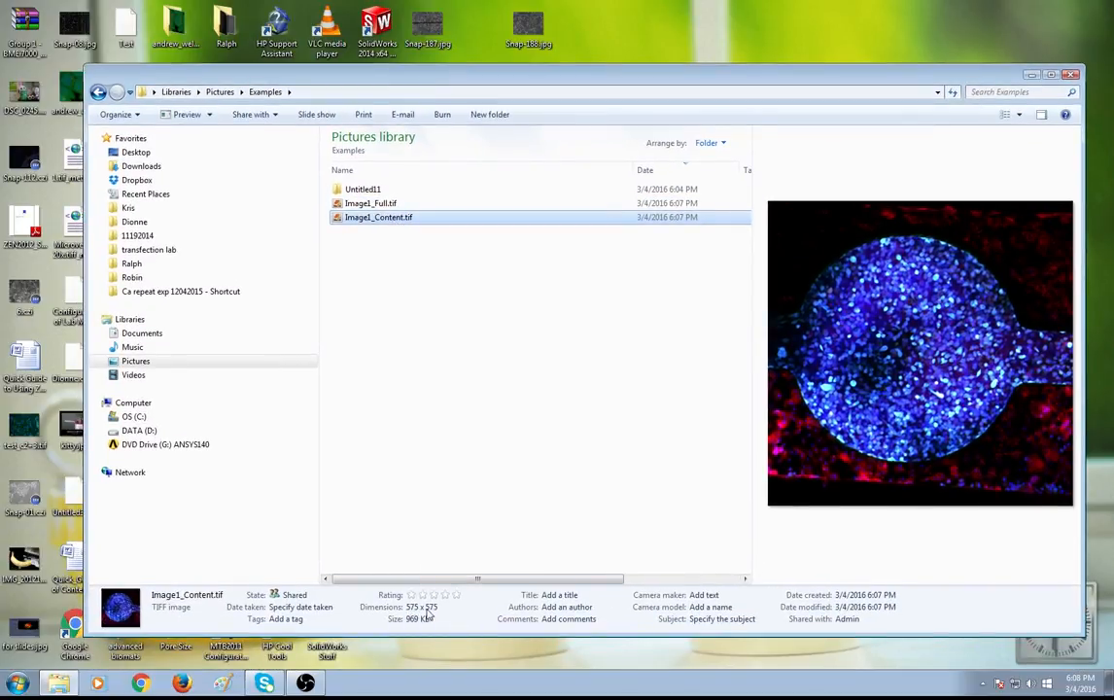
pyautogui.click(368, 205)
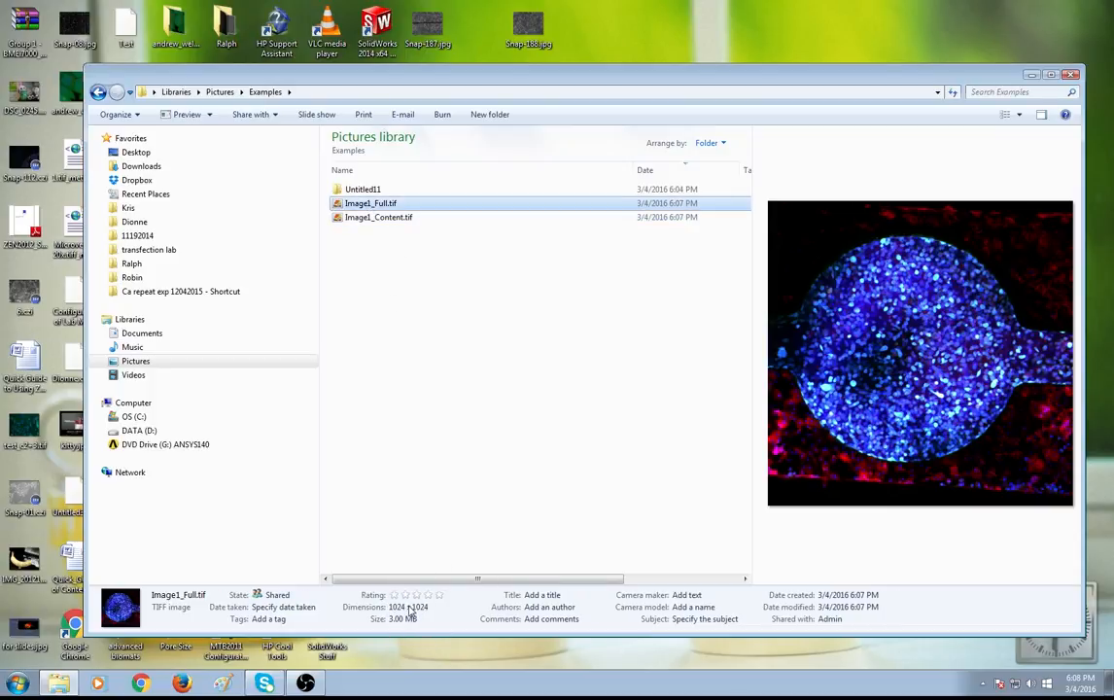
# Open Image1_Content.tif in the photo viewer and zoom in to inspect its detail at high magnification
pyautogui.doubleClick(368, 216)
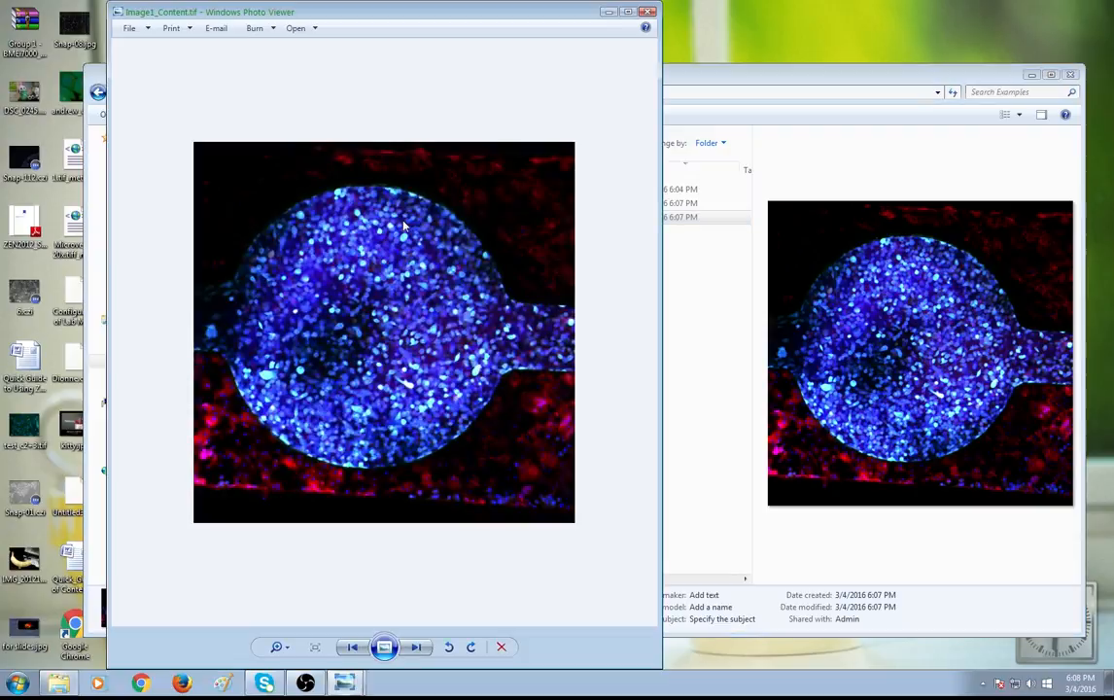
pyautogui.scroll(4, 390, 457)
pyautogui.scroll(-2, 368, 418)
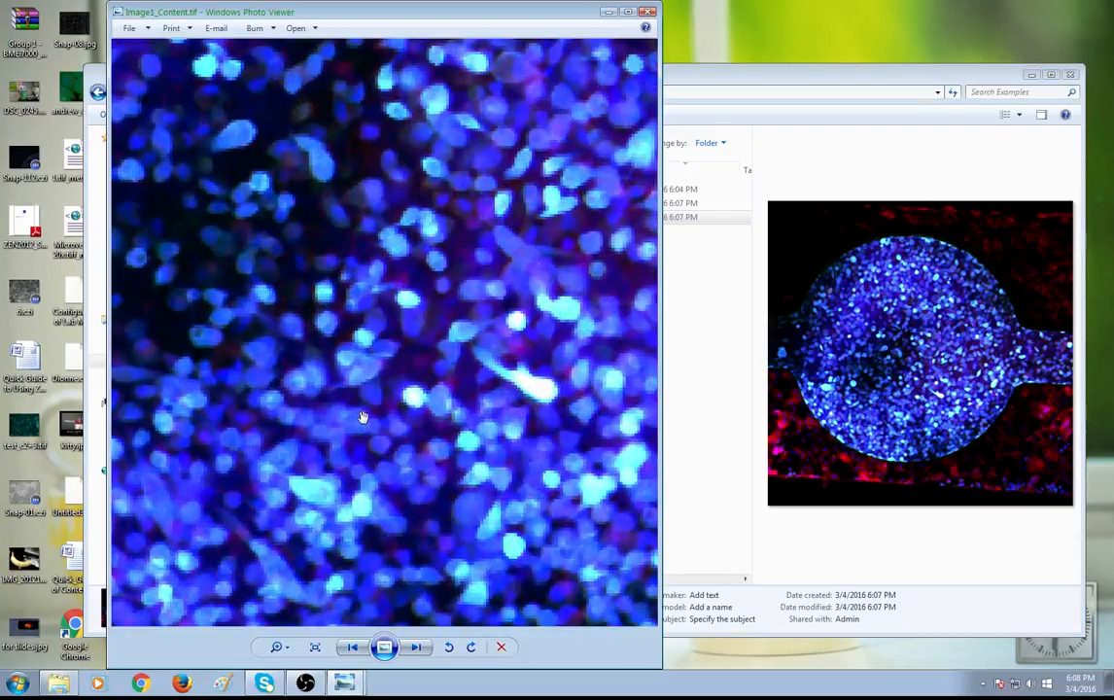
pyautogui.scroll(3, 362, 418)
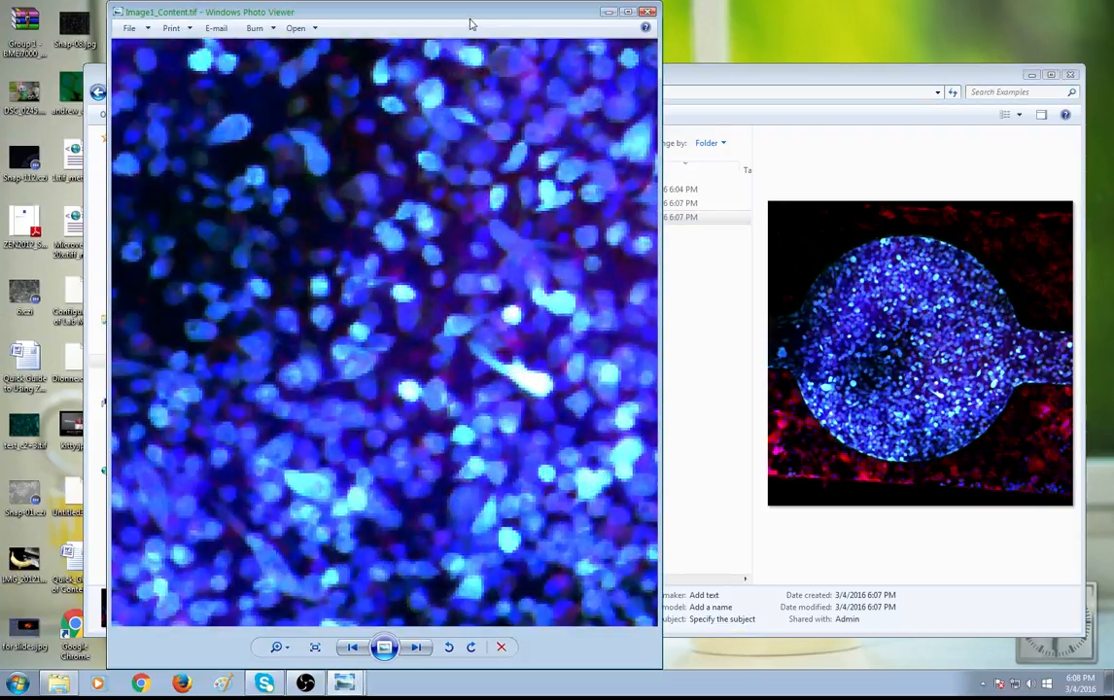
pyautogui.moveTo(467, 16); pyautogui.dragTo(386, 87)
# Open Image1_Full.tif as well, zoom in, and compare the same region of both images side by side
pyautogui.click(765, 277)
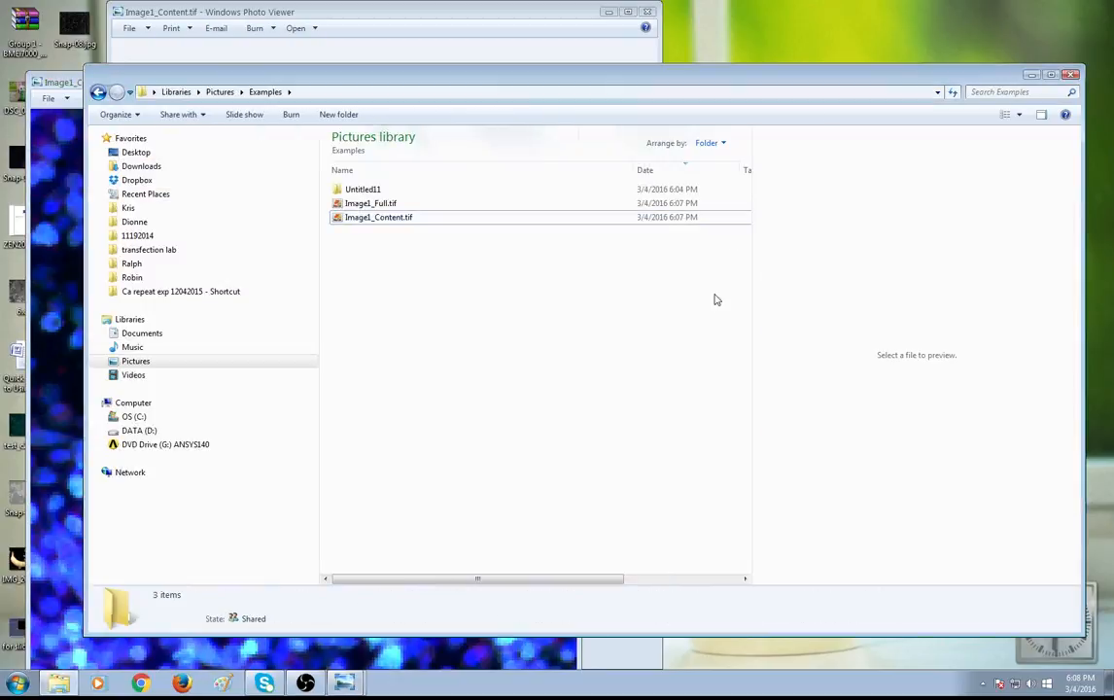
pyautogui.doubleClick(408, 203)
pyautogui.moveTo(280, 16); pyautogui.dragTo(663, 47)
pyautogui.scroll(4, 784, 407)
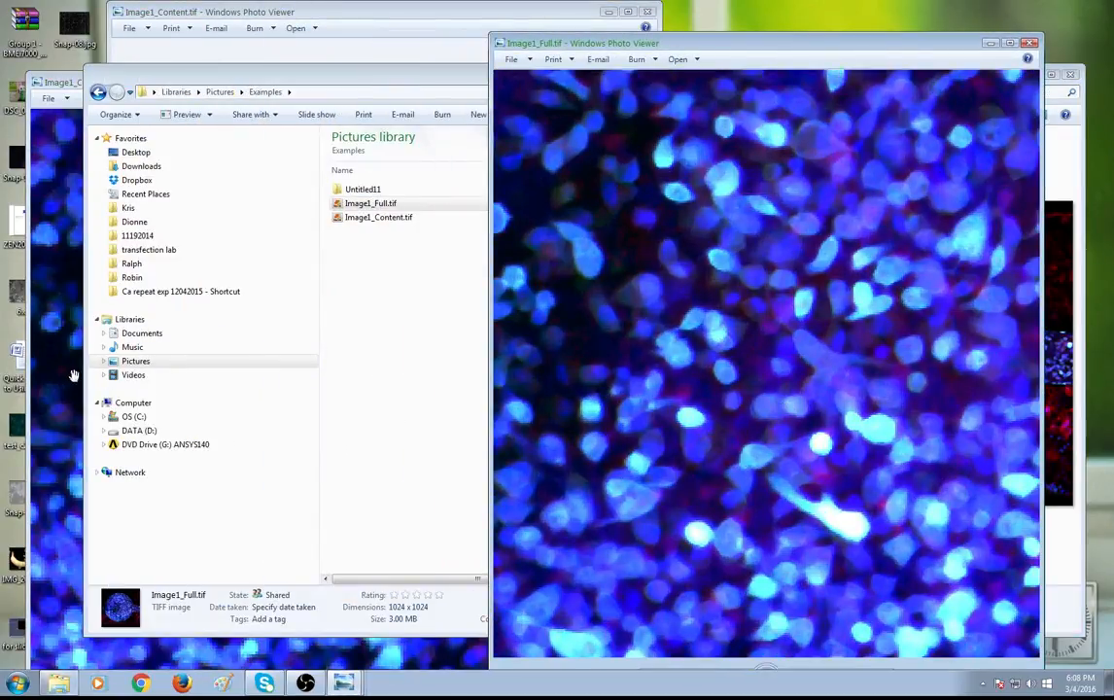
pyautogui.click(63, 337)
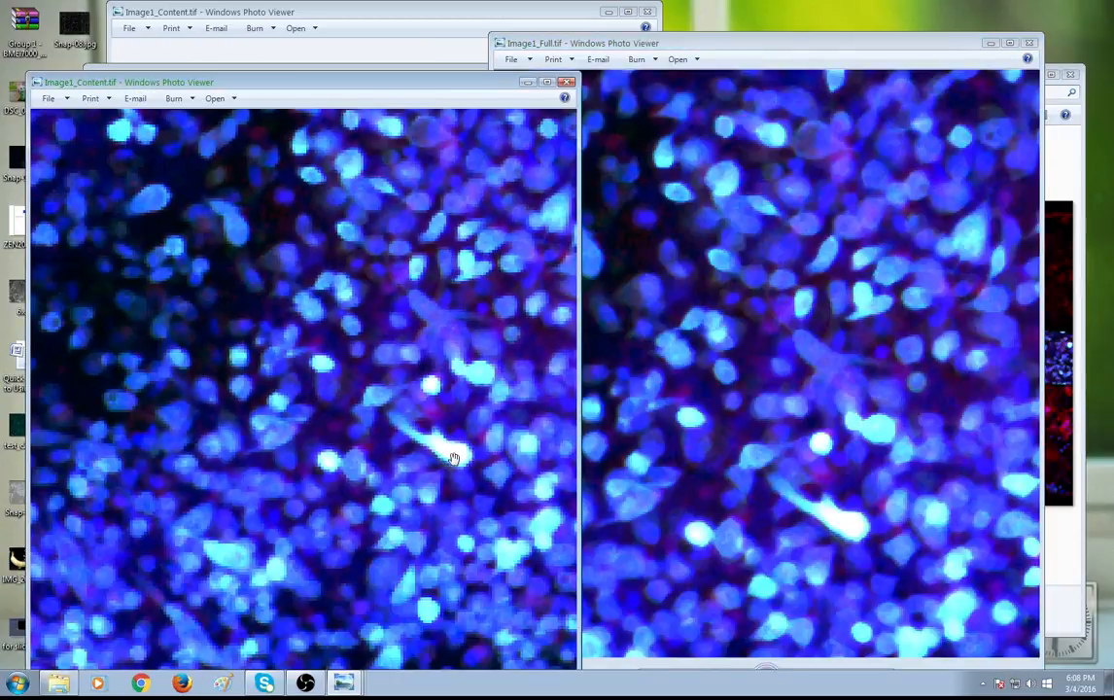
pyautogui.moveTo(467, 470); pyautogui.dragTo(512, 528)
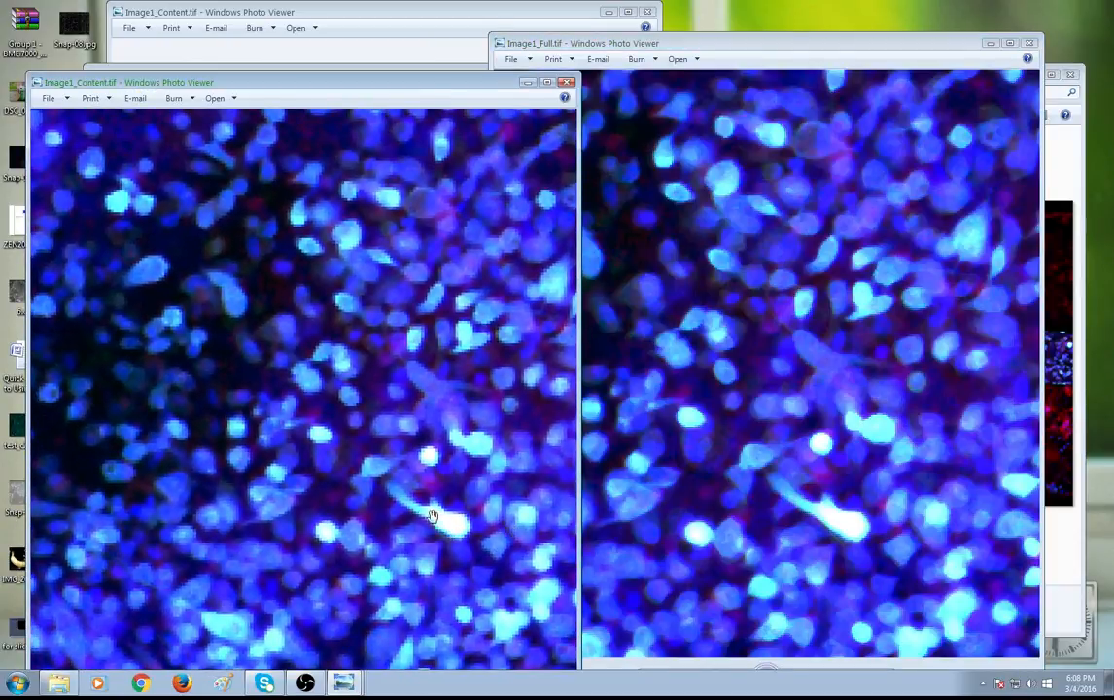
# Close both photo viewer windows and the Examples folder window
pyautogui.click(566, 82)
pyautogui.click(1030, 44)
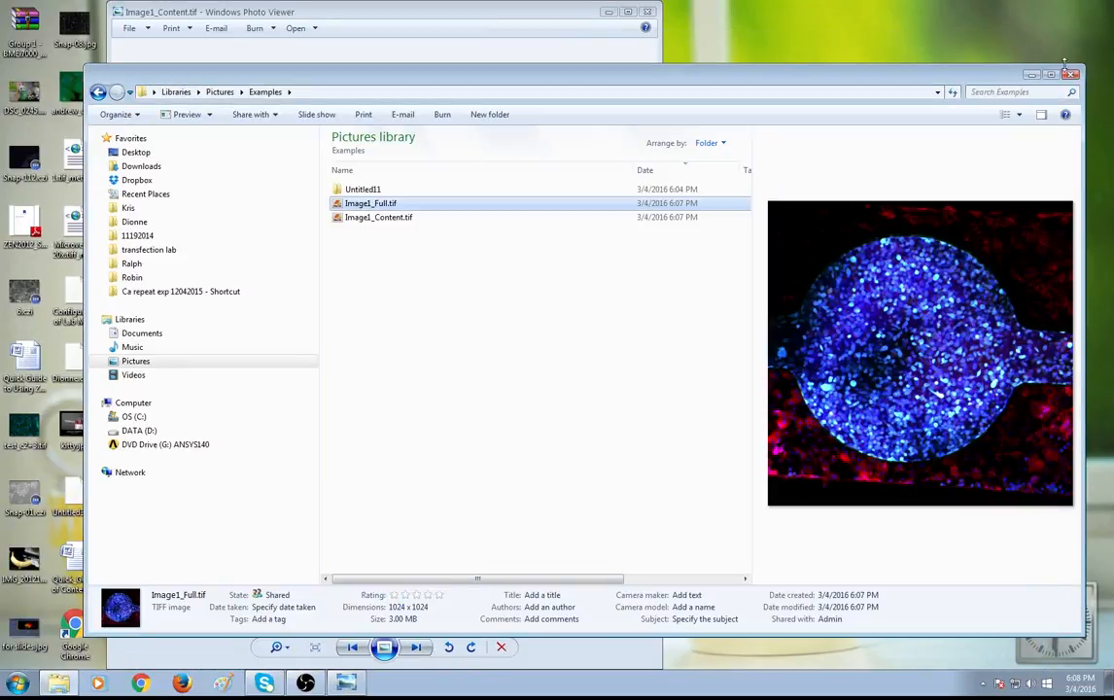
pyautogui.click(1071, 75)
pyautogui.click(647, 12)
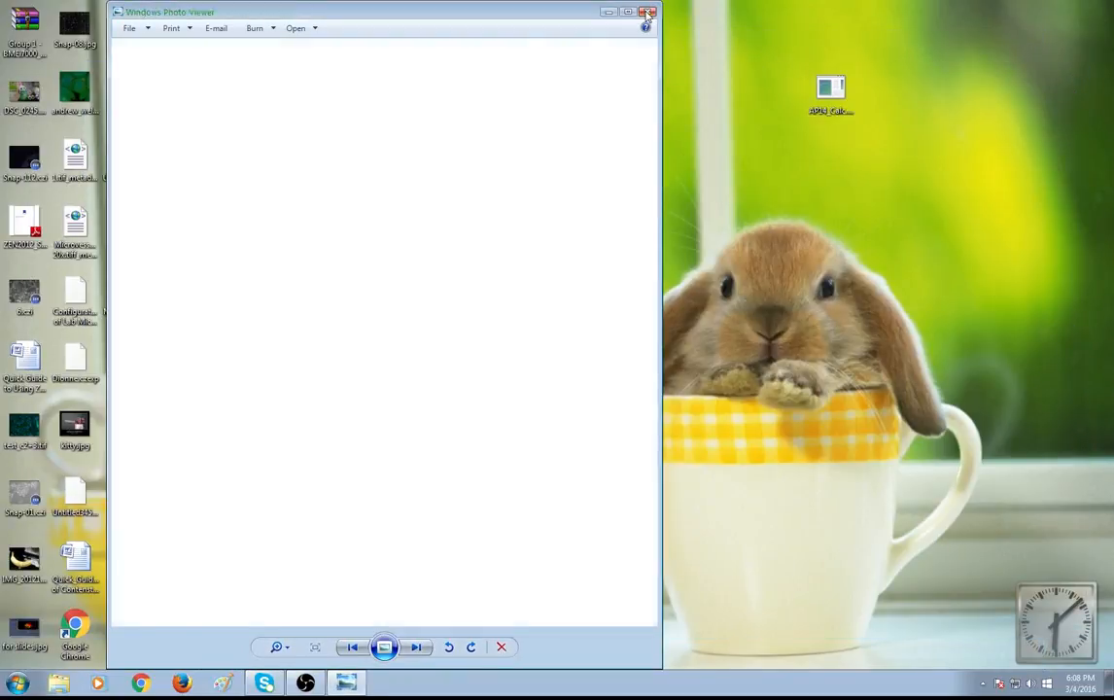